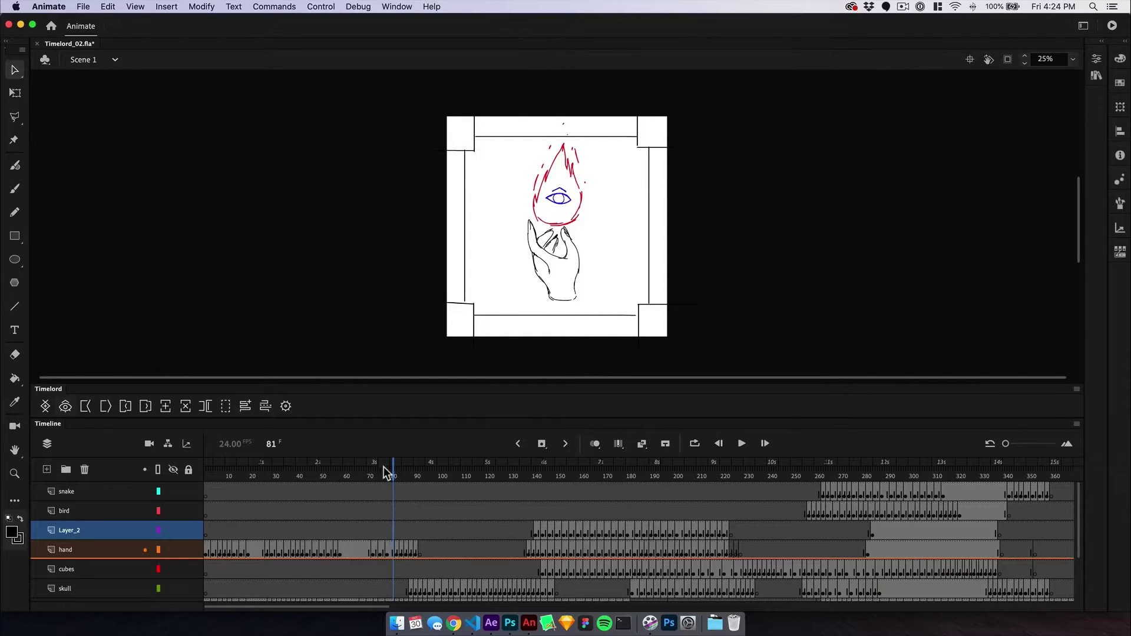
Render all layers from snake down to the last one to After Effects with Timelord and preview a frame of the result.
mouse_move(386, 472)
left_mouse_down()
mouse_move(218, 472)
mouse_move(318, 472)
left_mouse_up()
left_click(87, 492)
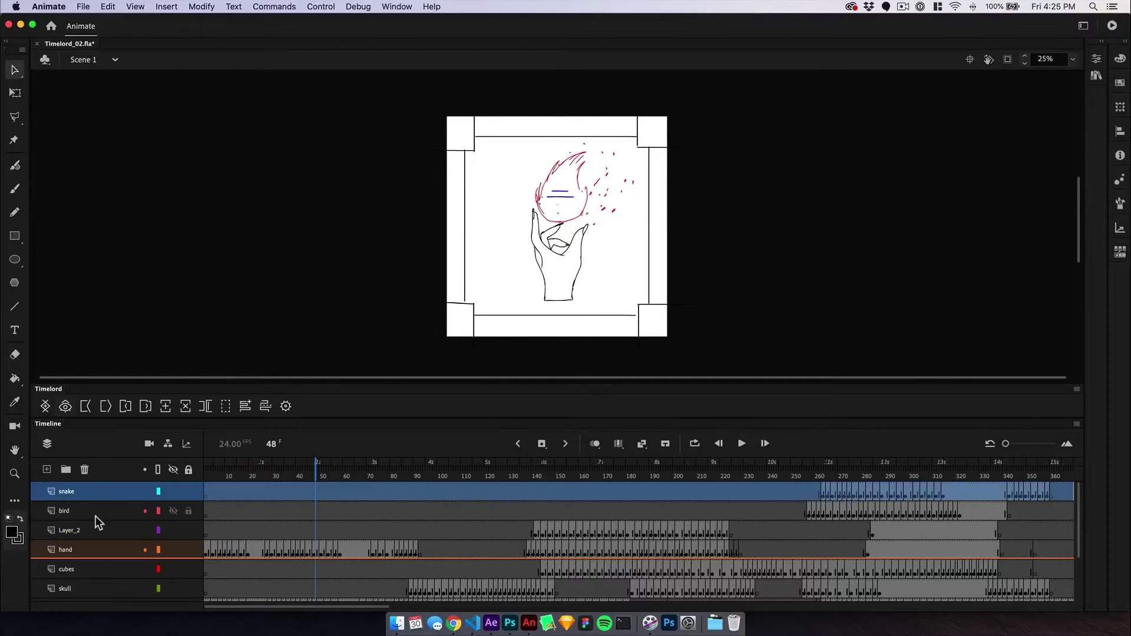
scroll(95, 516, "down", 5)
left_click(90, 585, "shift")
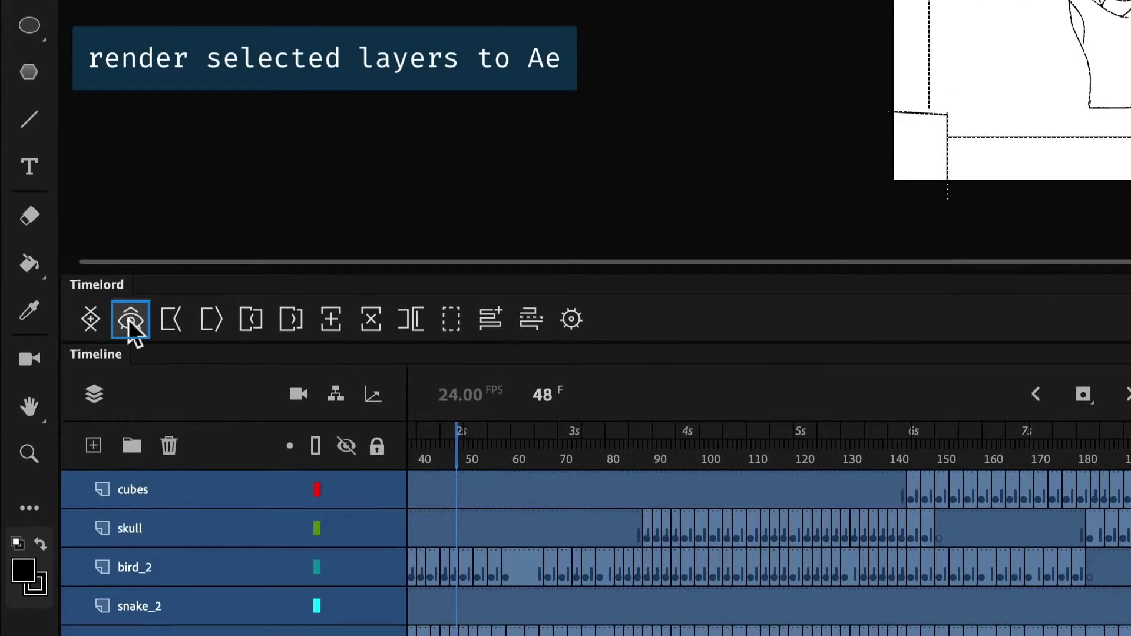
left_click(130, 321)
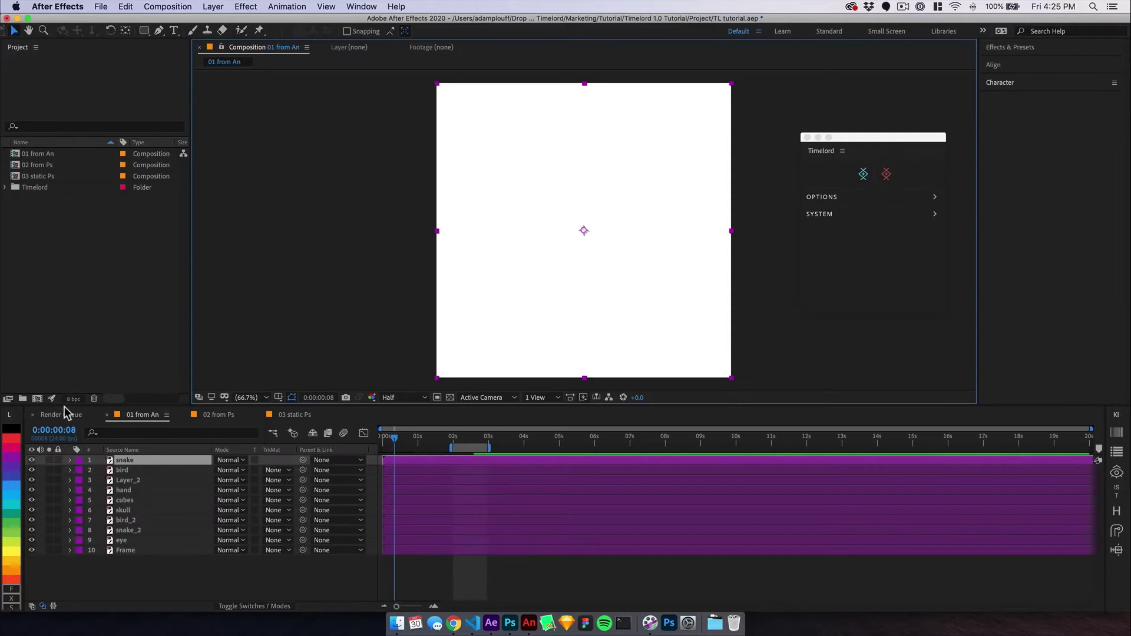
left_click(464, 439)
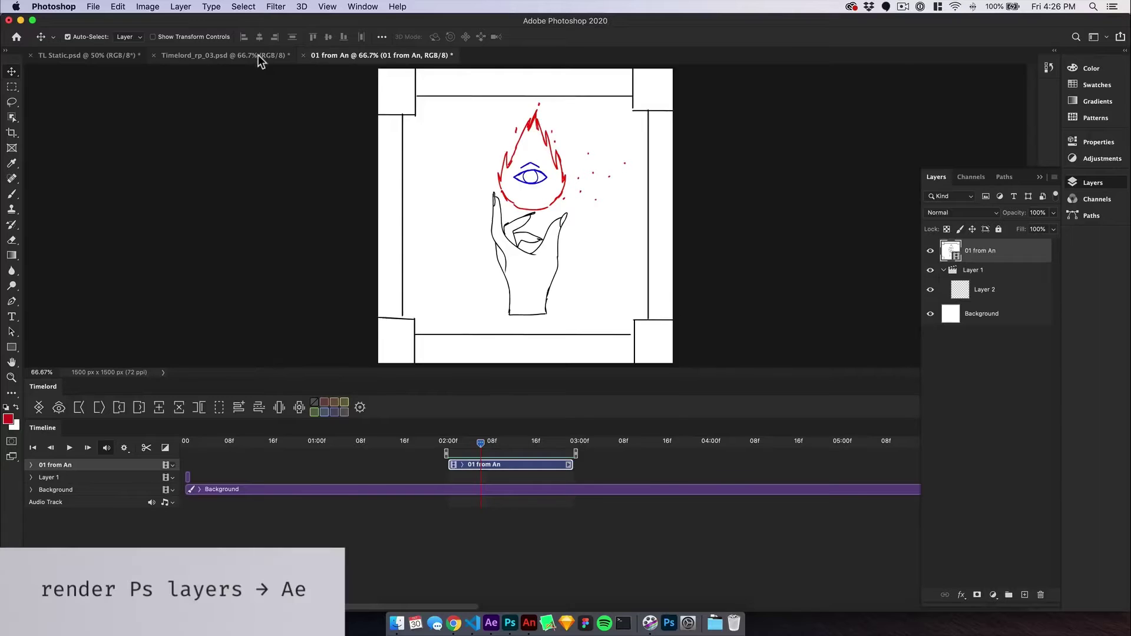
In the Timelord_rp_03.psd document, select the shade, body and Fire video groups and render them to After Effects.
left_click(258, 56)
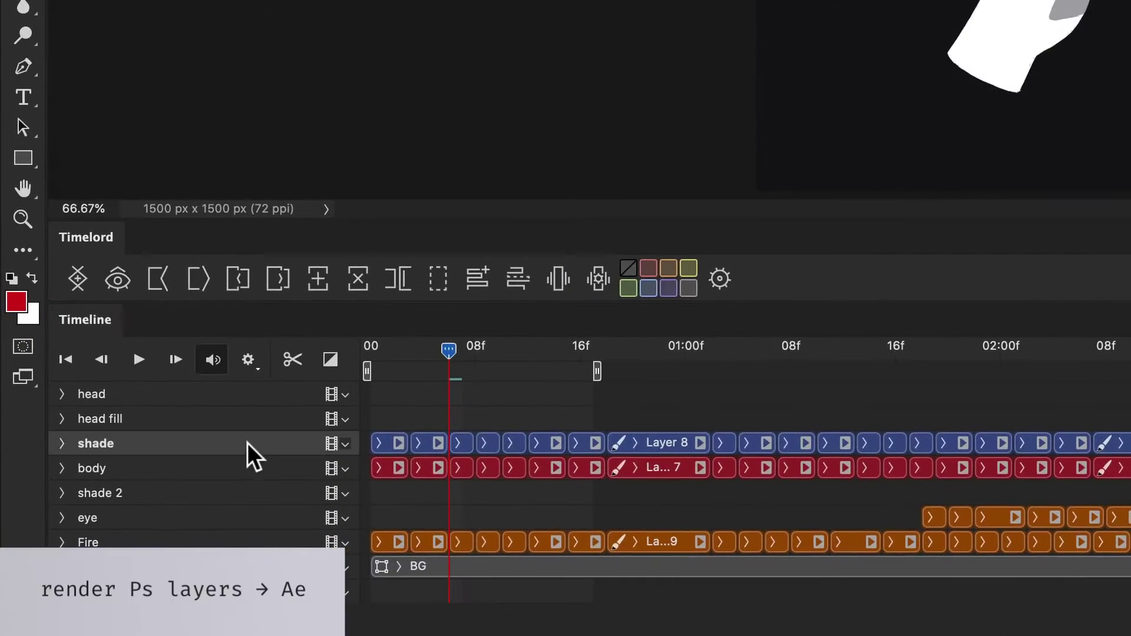
left_click(200, 468, "super")
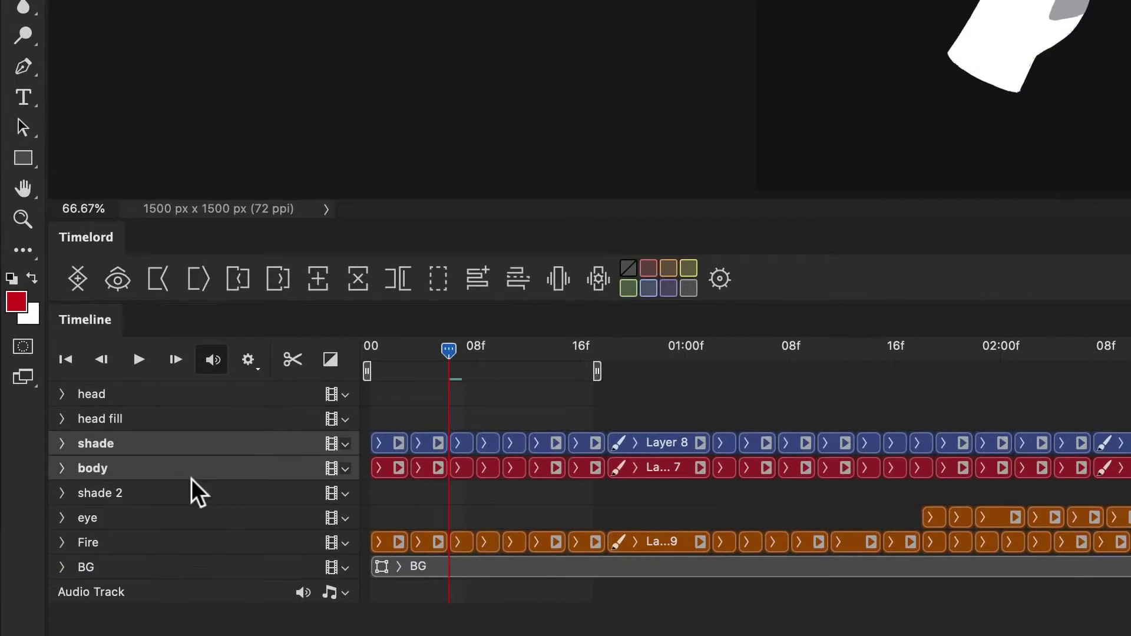
left_click(194, 540, "super")
left_click(117, 280)
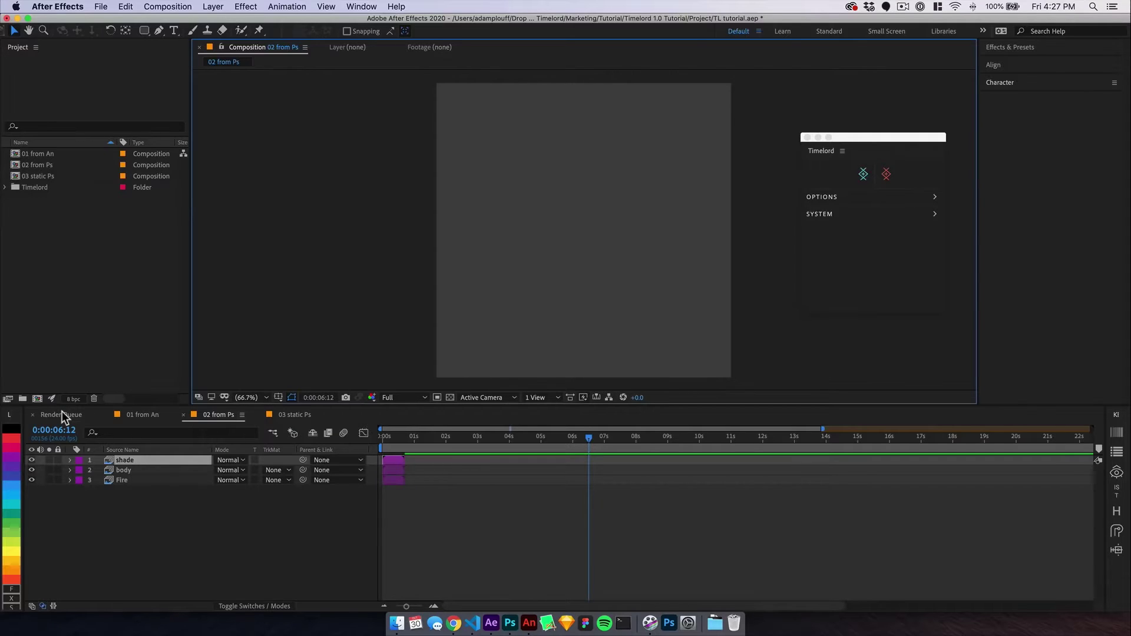
Check an early frame of the 02 from Ps composition, soloing the body and shade layers briefly.
left_click(392, 436)
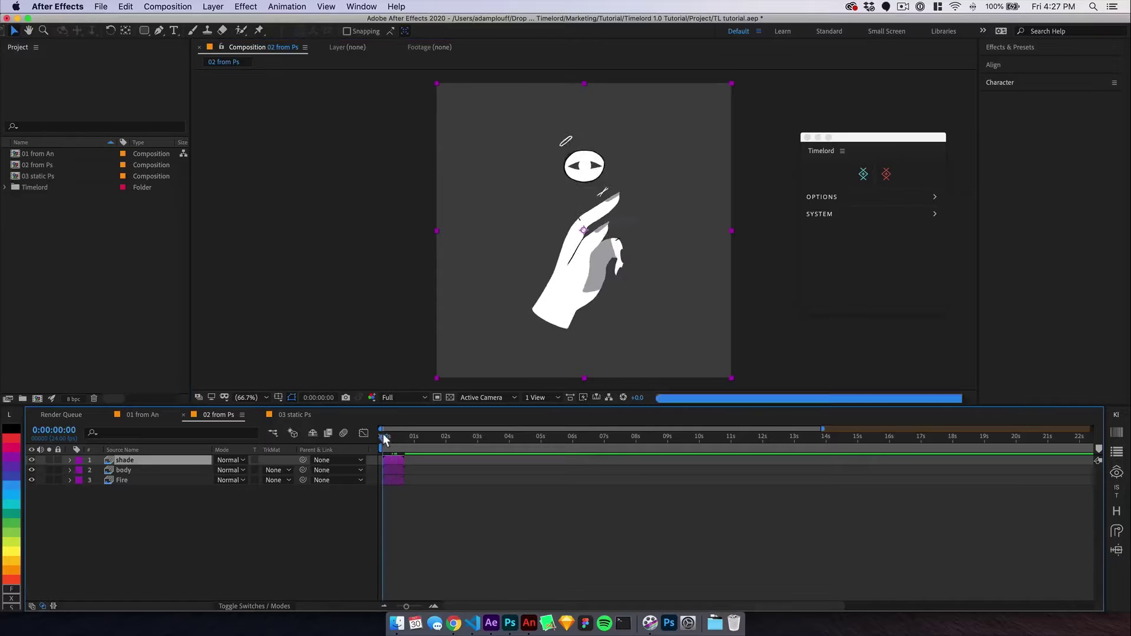
left_click(50, 470)
left_click(49, 470)
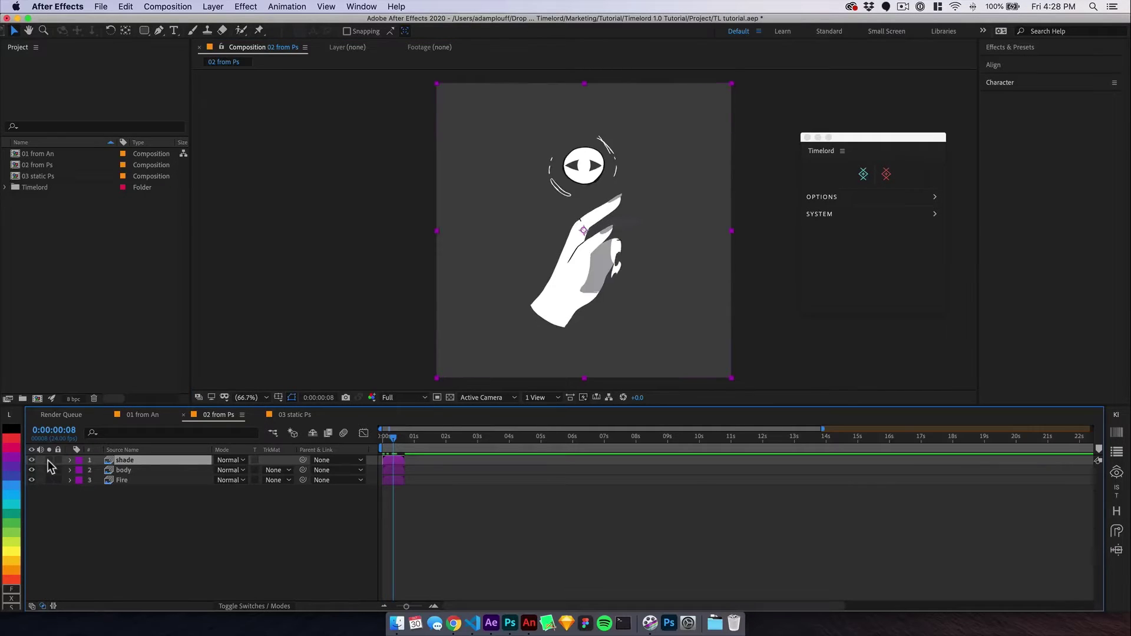
left_click(50, 460)
left_click(49, 460)
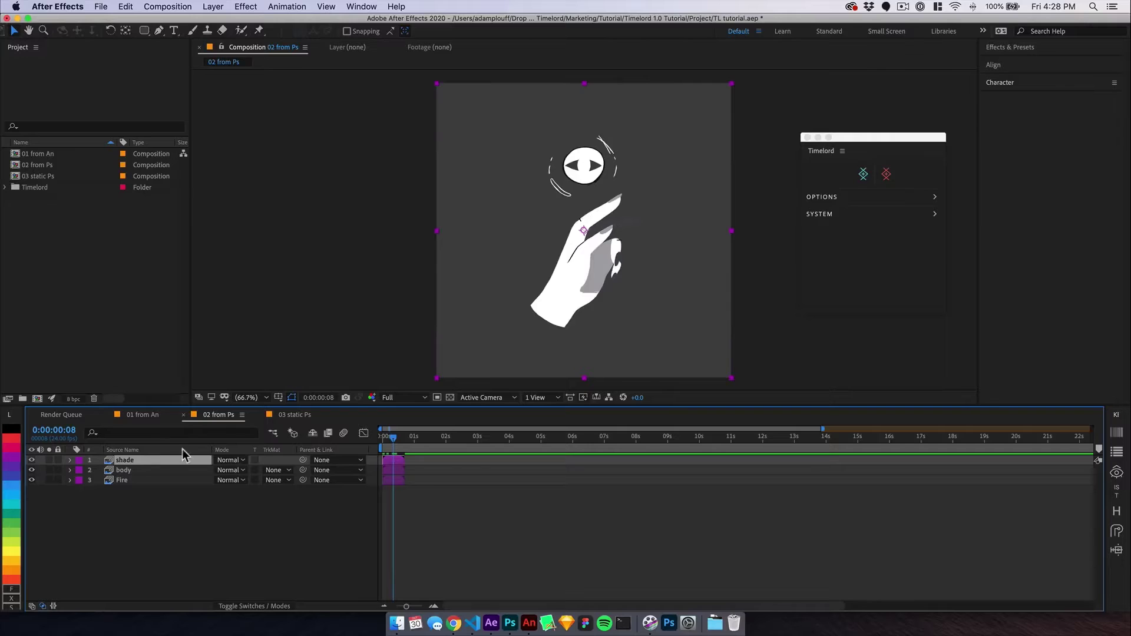
Open the 03 static Ps composition and, from Photoshop, render the selected TL Static.psd layers plus BG and LIGHT BG into it.
left_click(282, 417)
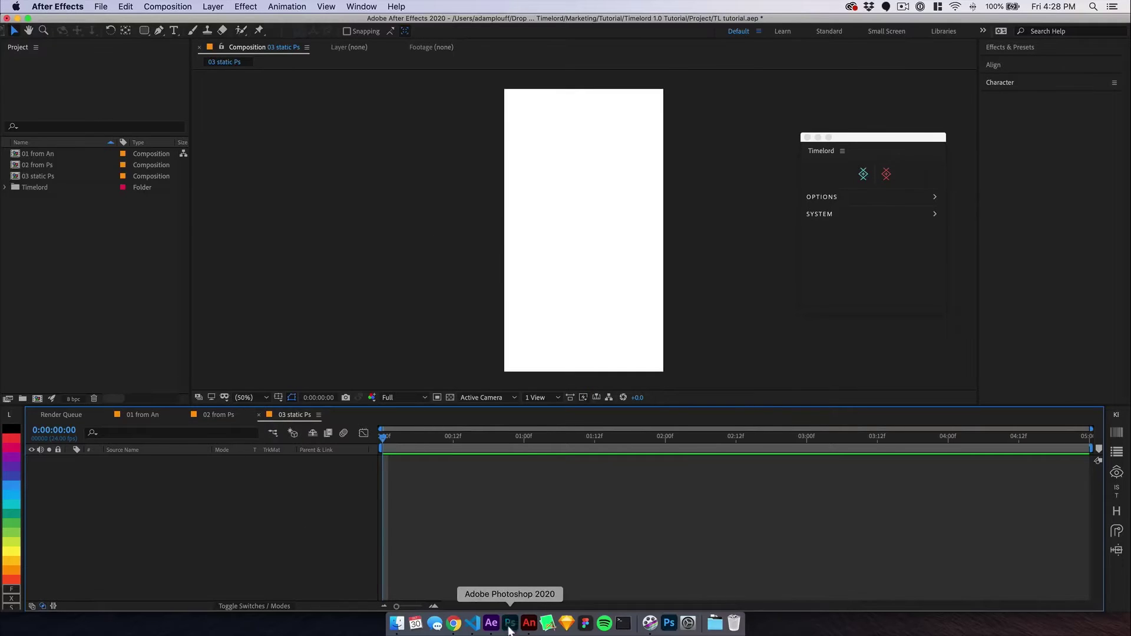
left_click(509, 624)
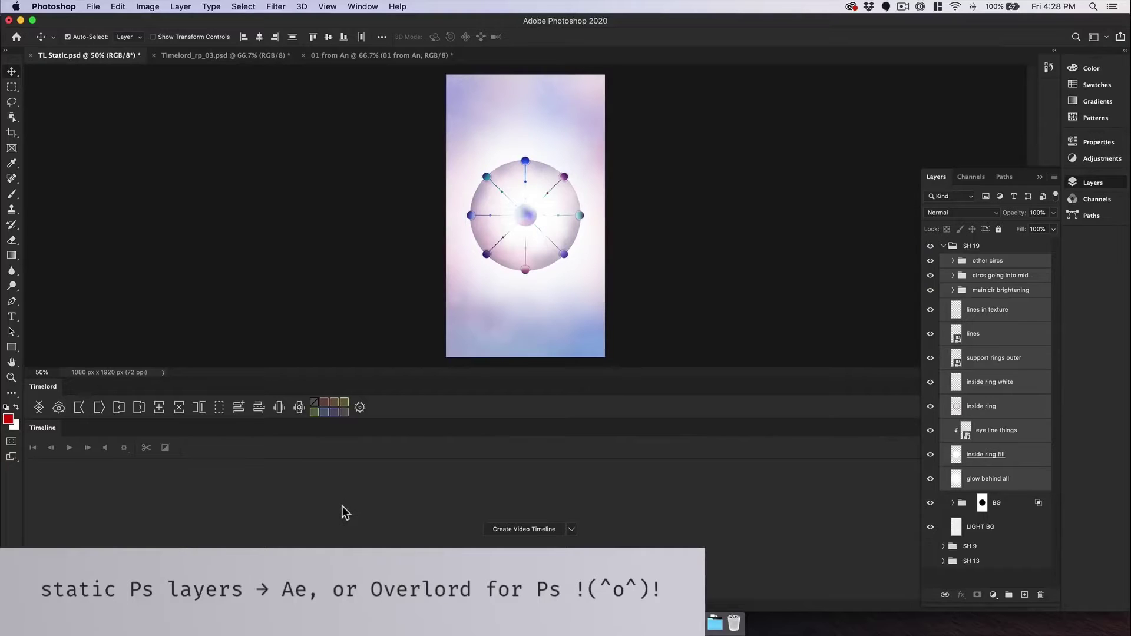
left_click(1022, 509, "super")
left_click(1002, 530, "super")
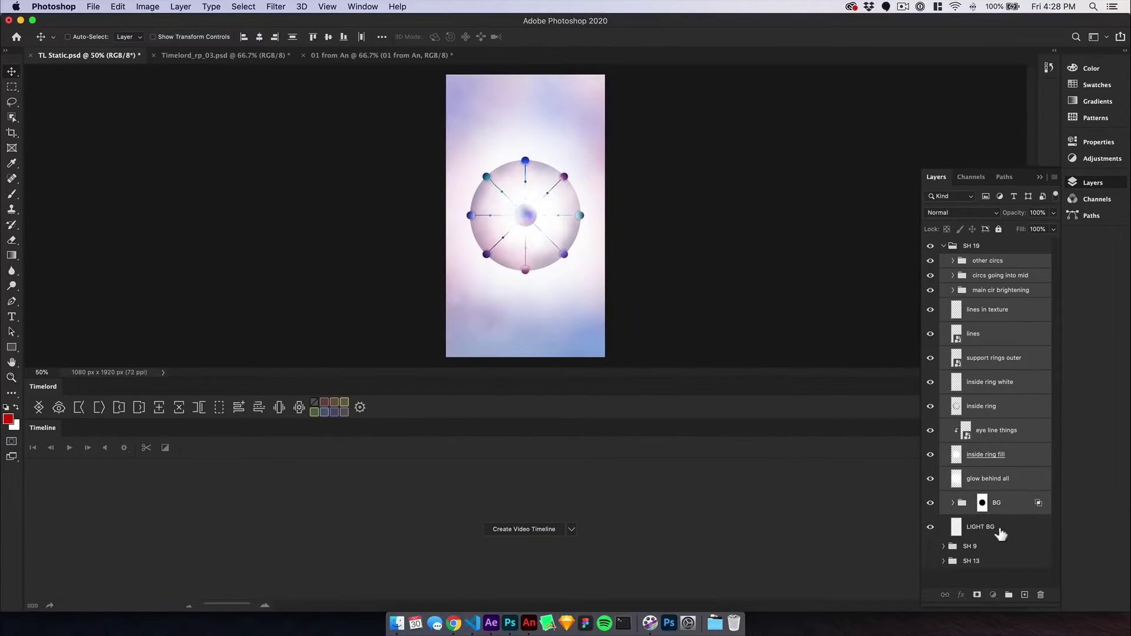
left_click(59, 407)
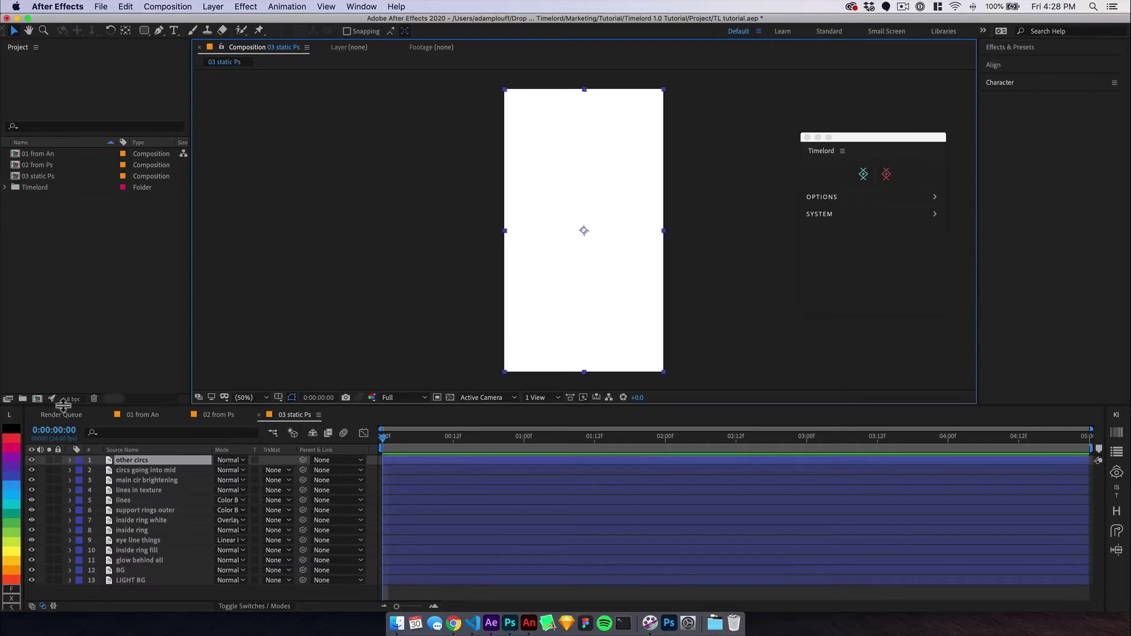
Solo the other circs, circs going into mid, lines and support rings outer layers to inspect the rendered artwork.
left_click(49, 460)
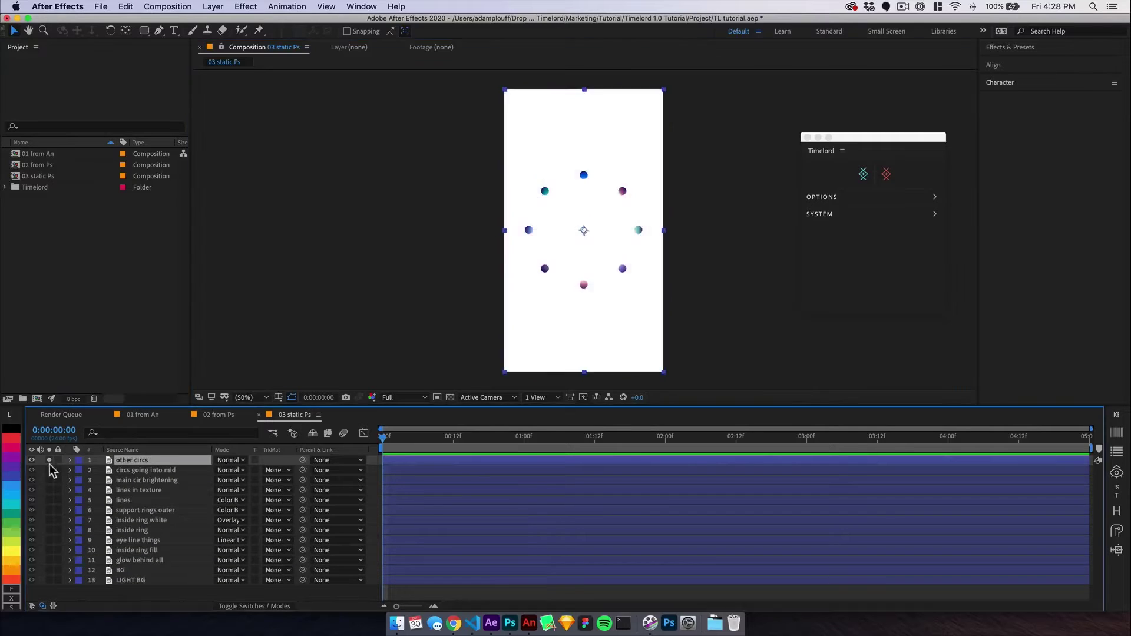
left_click(48, 470)
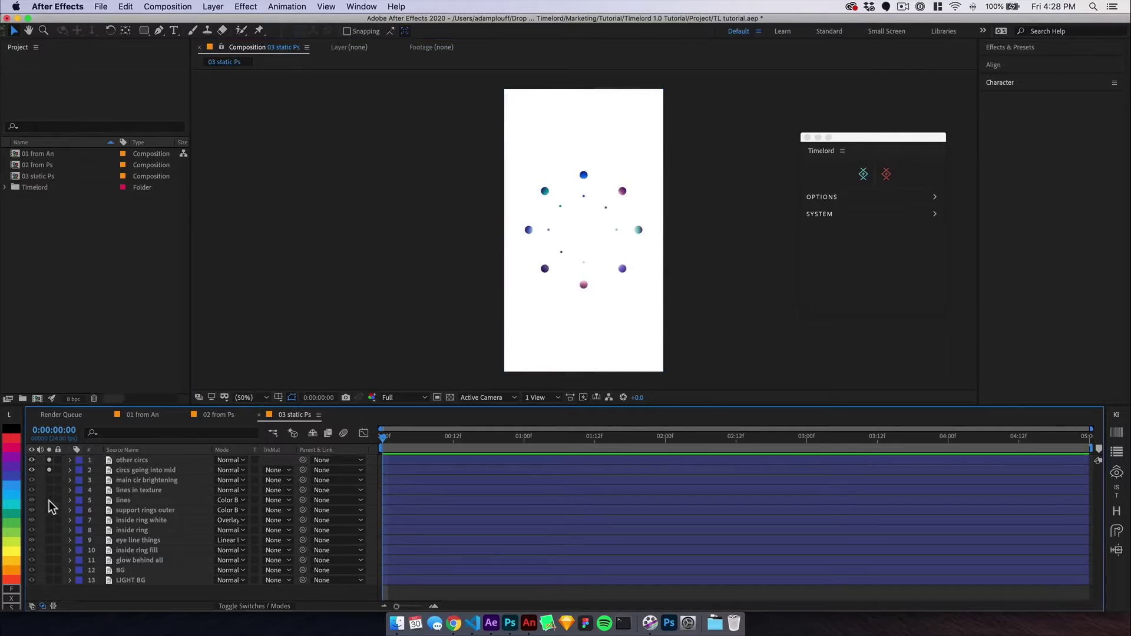
left_click(49, 500)
left_click(49, 510)
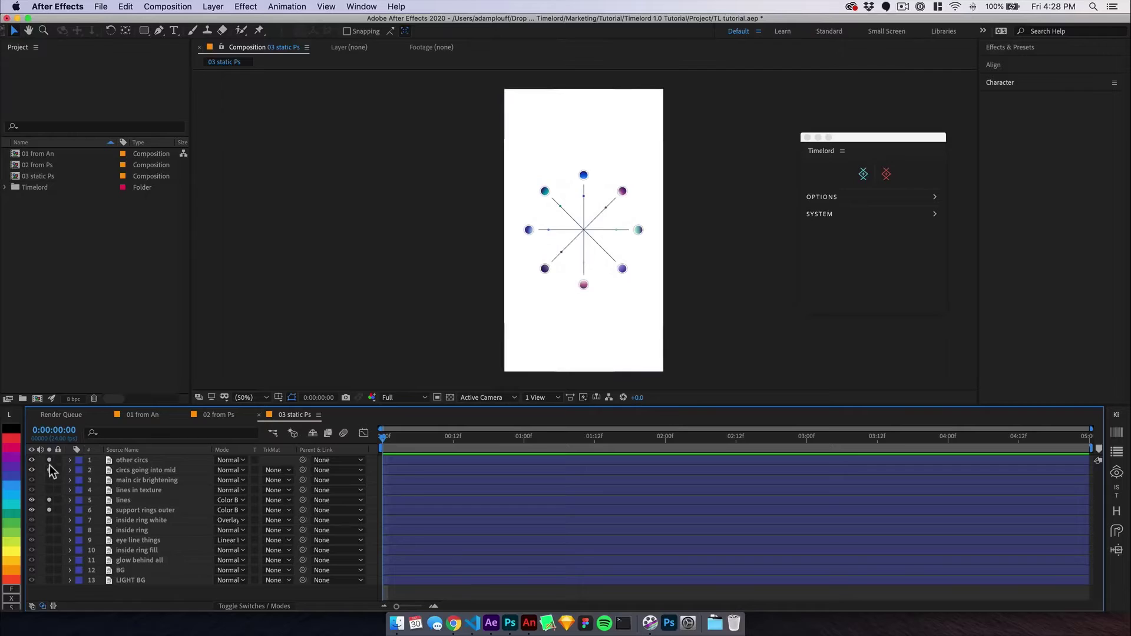
Switch to Photoshop, duplicate the other circs group and merge the duplicate into a single layer.
key("super+Tab")
left_click(983, 263)
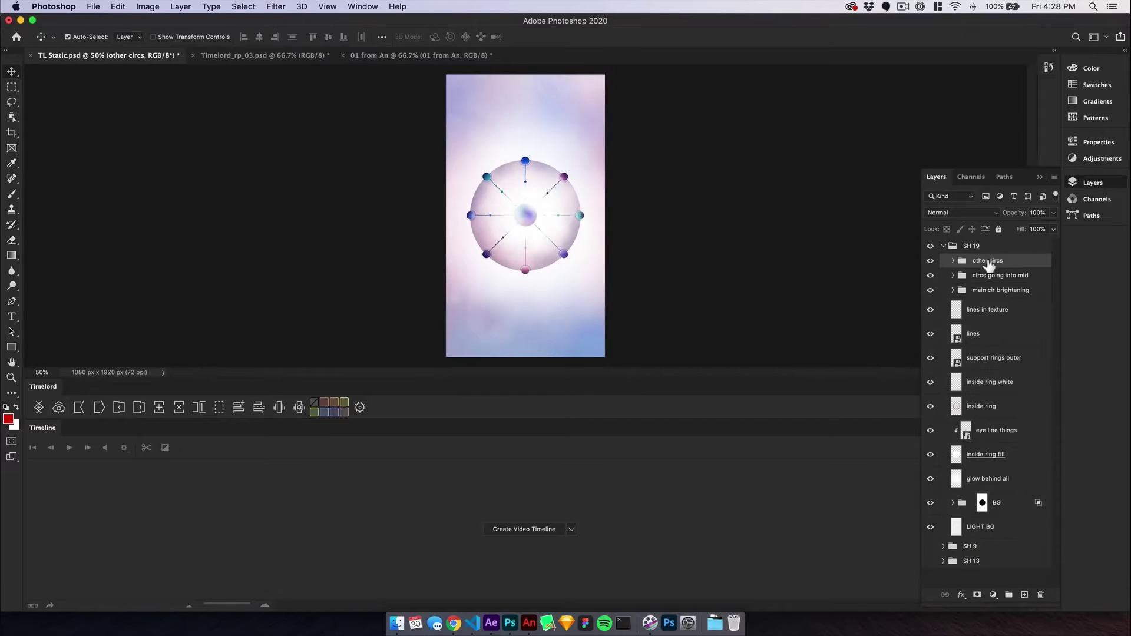
key("cmd+j")
key("cmd+e")
Apply only a Gradient Overlay layer style to the other circs copy layer, leaving Color Overlay off.
double_click(1032, 272)
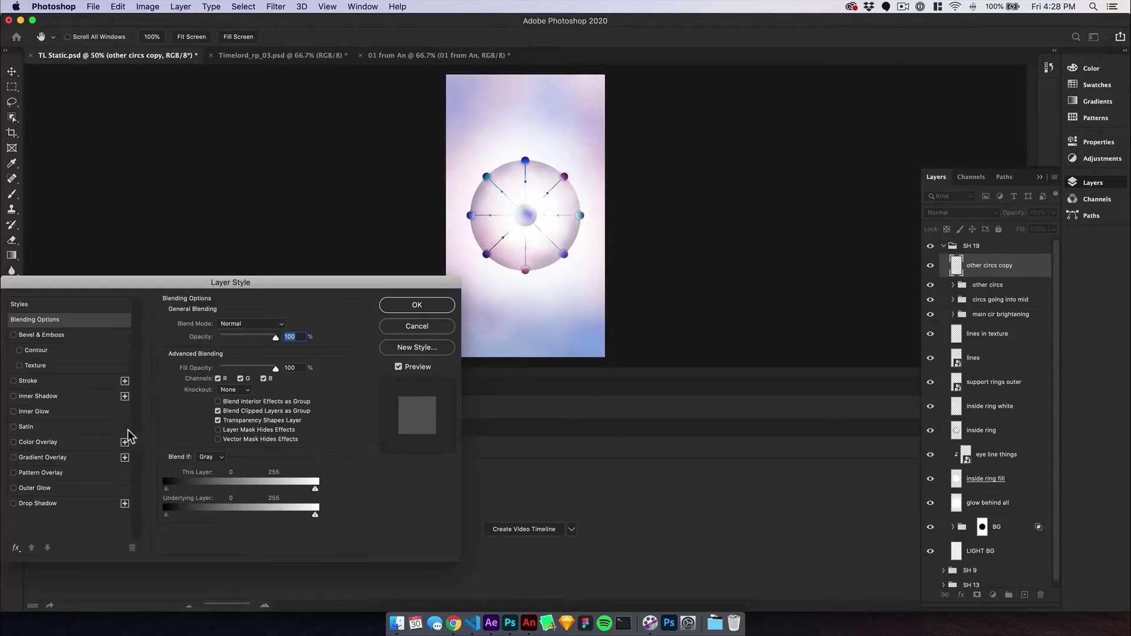
left_click(40, 441)
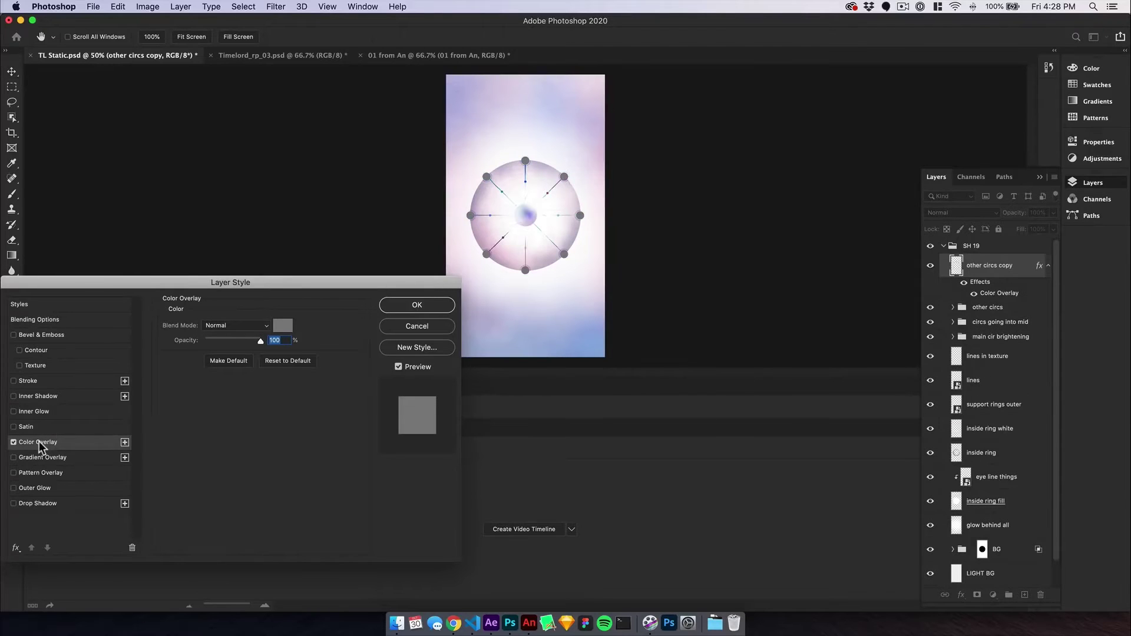
left_click(37, 457)
left_click(13, 442)
left_click(416, 305)
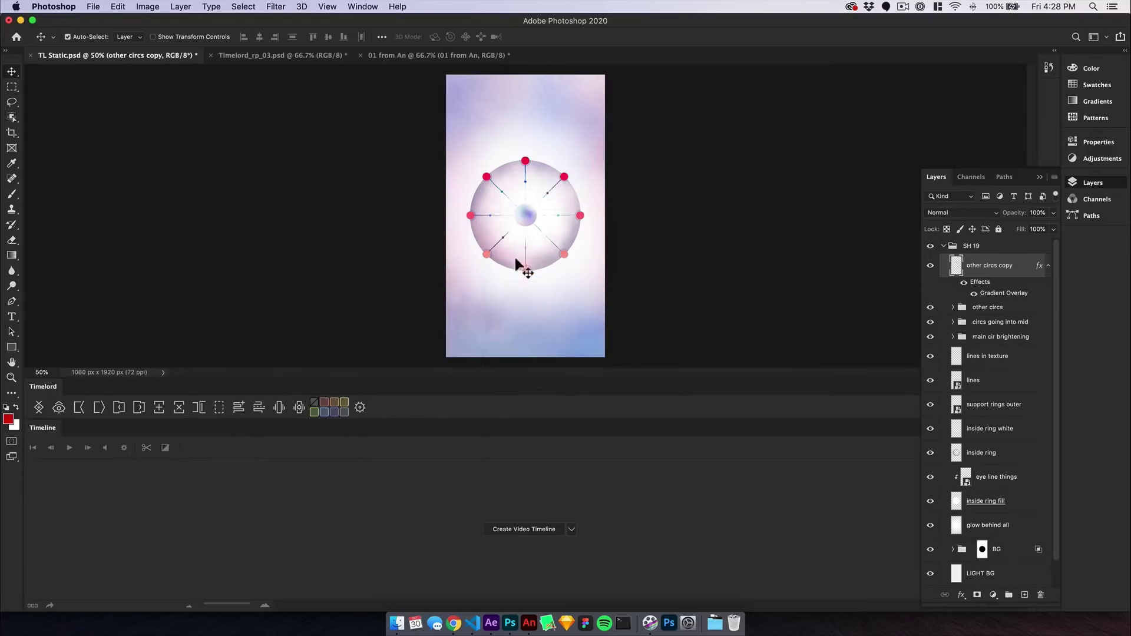
Move the other circs copy layer towards the lower part of the canvas, render it to After Effects and solo it there.
left_click_drag(526, 272, 511, 338)
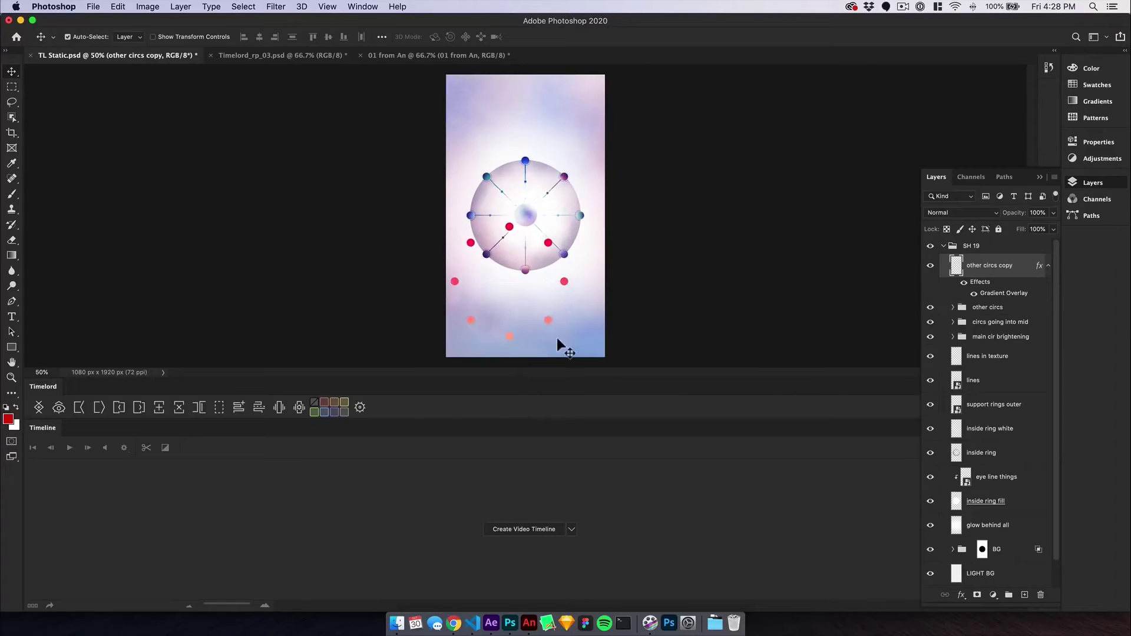
left_click(57, 407)
left_click(49, 460)
Back in Photoshop, move the other circs copy dots to the upper part of the canvas and render the layer to After Effects again.
key("super+Tab")
left_click_drag(568, 285, 593, 153)
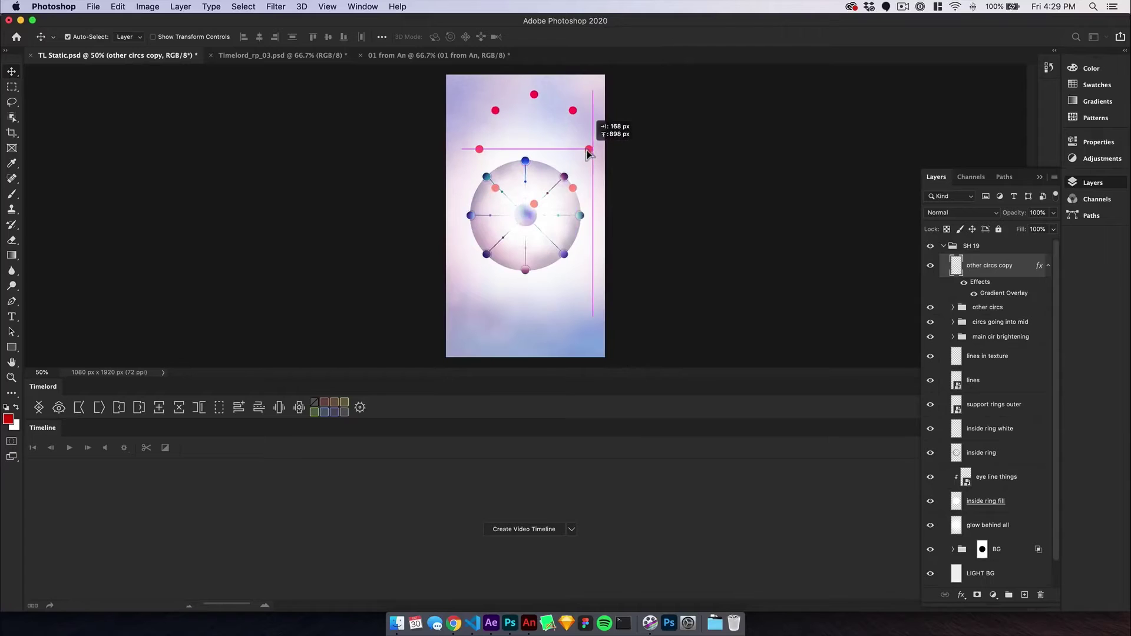
left_click(60, 410)
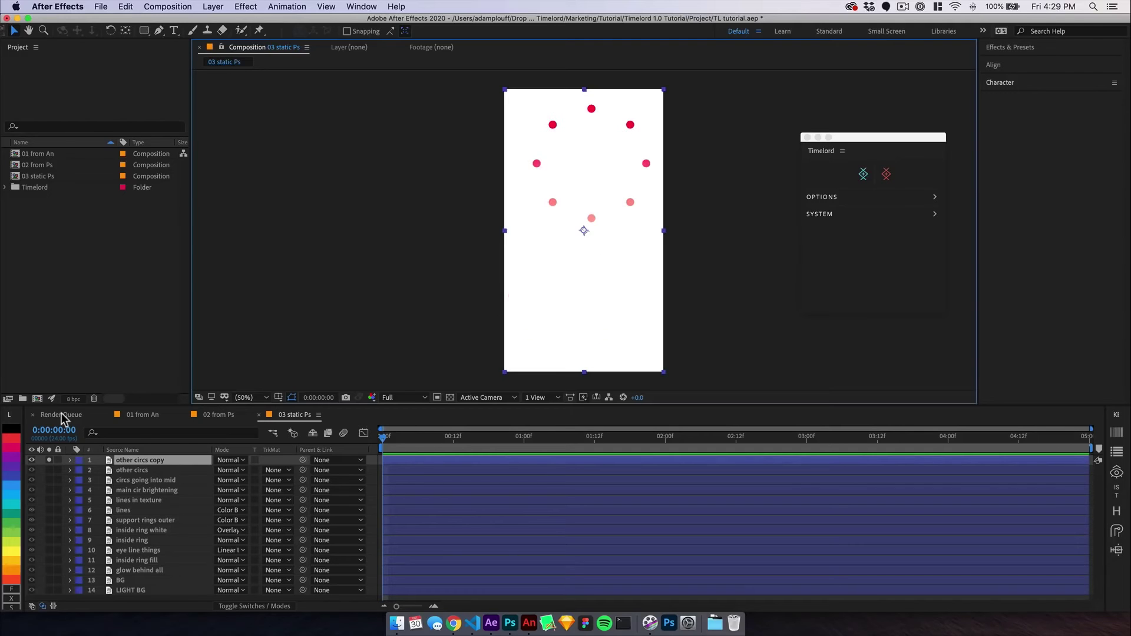
In Photoshop, open the Timelord settings and save them with the Import project in Ae button shown for Ps.
key("super+Tab")
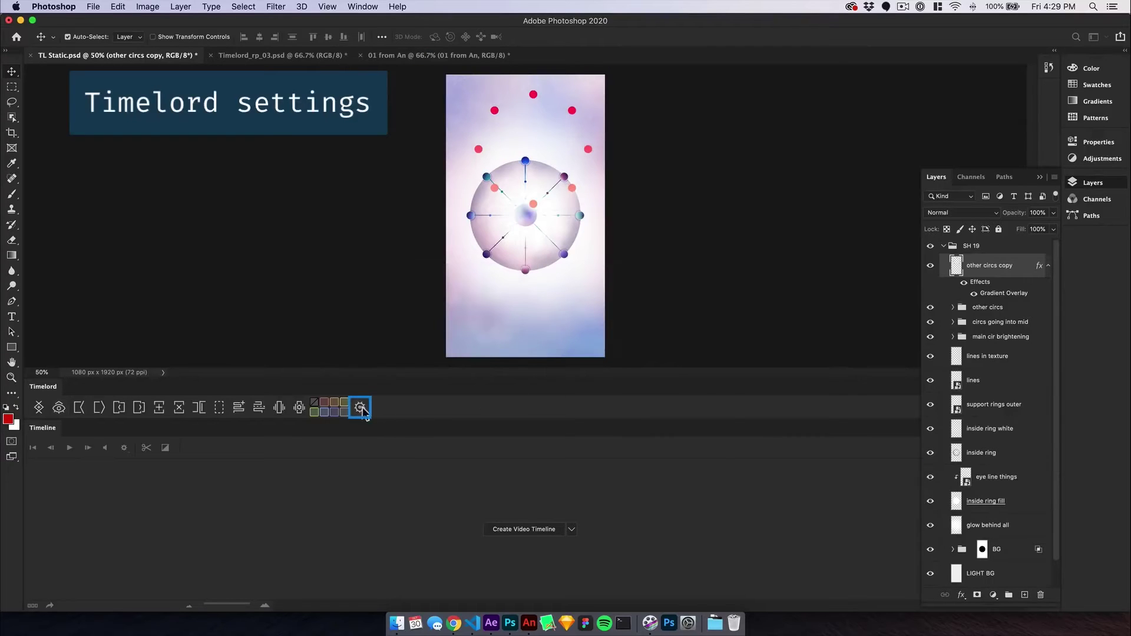
left_click(360, 407)
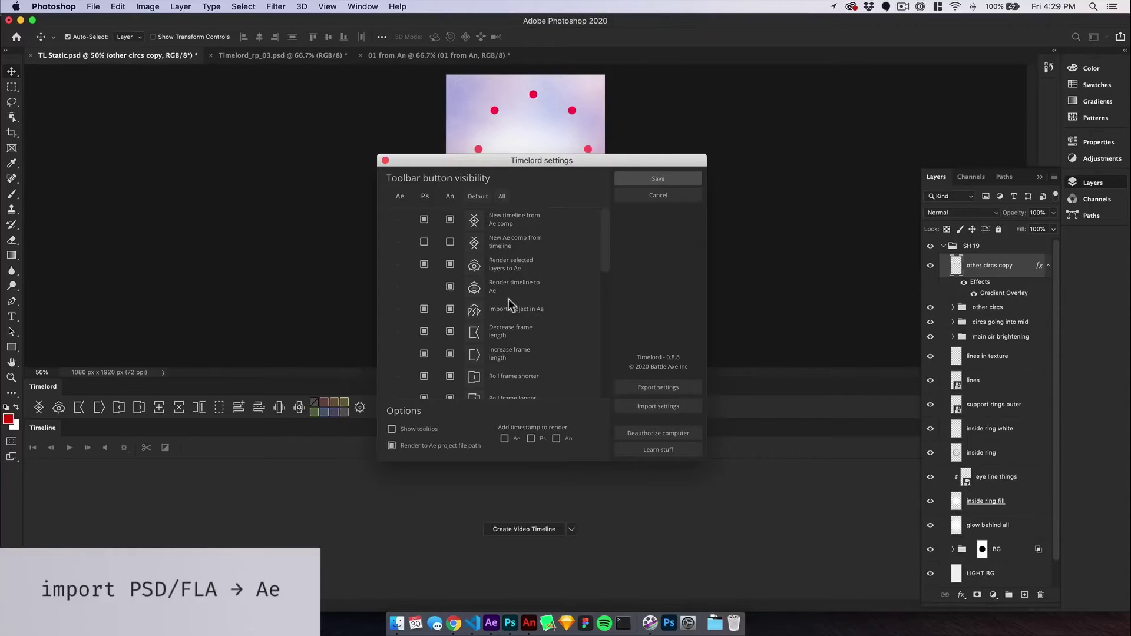
left_click(658, 178)
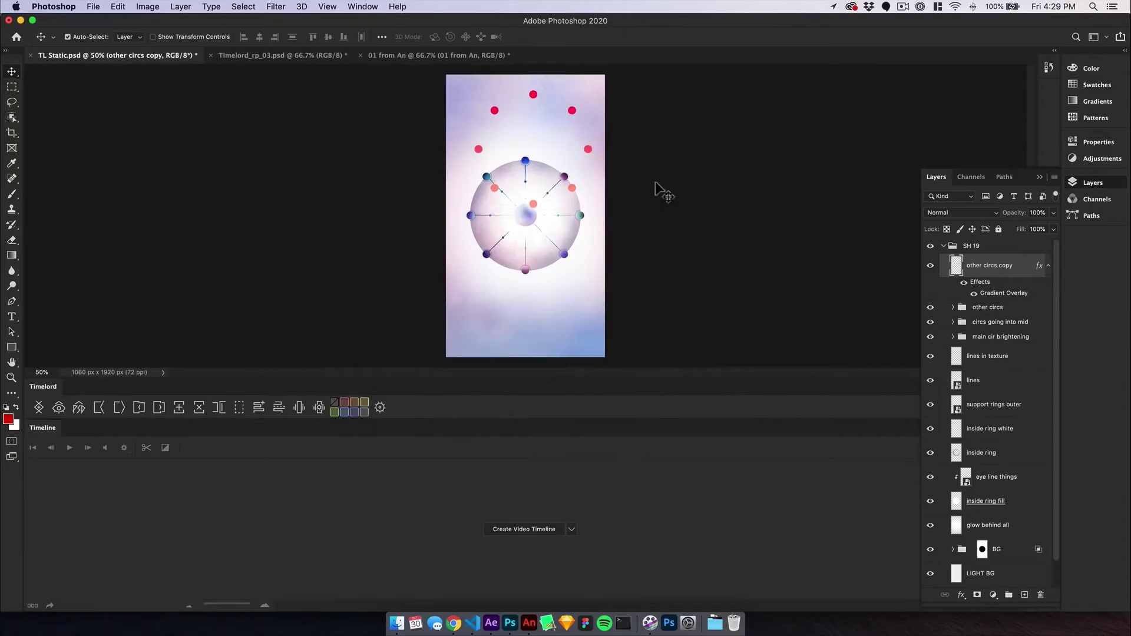
Delete the other circs copy layer and import TL Static.psd into After Effects as a layered comp.
key("Delete")
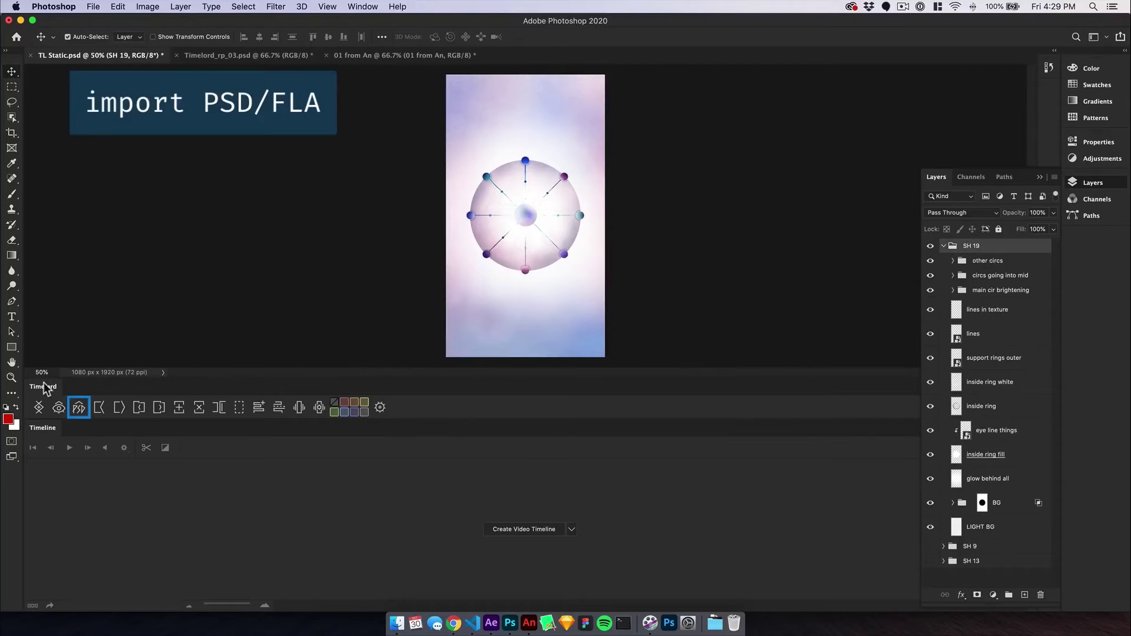
left_click(79, 408)
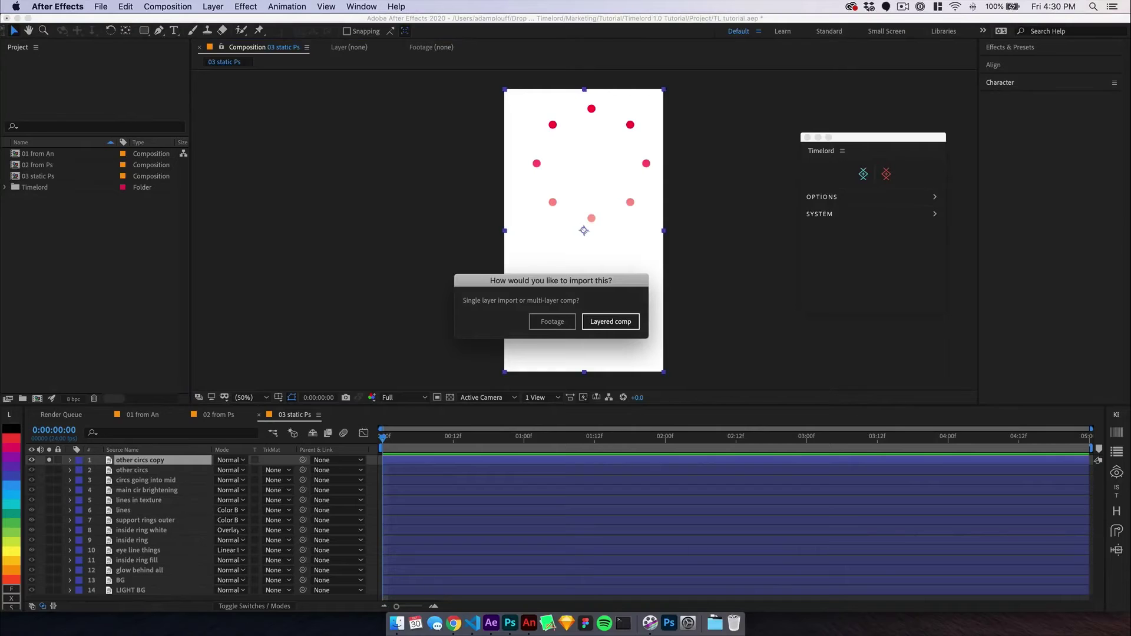
left_click(610, 322)
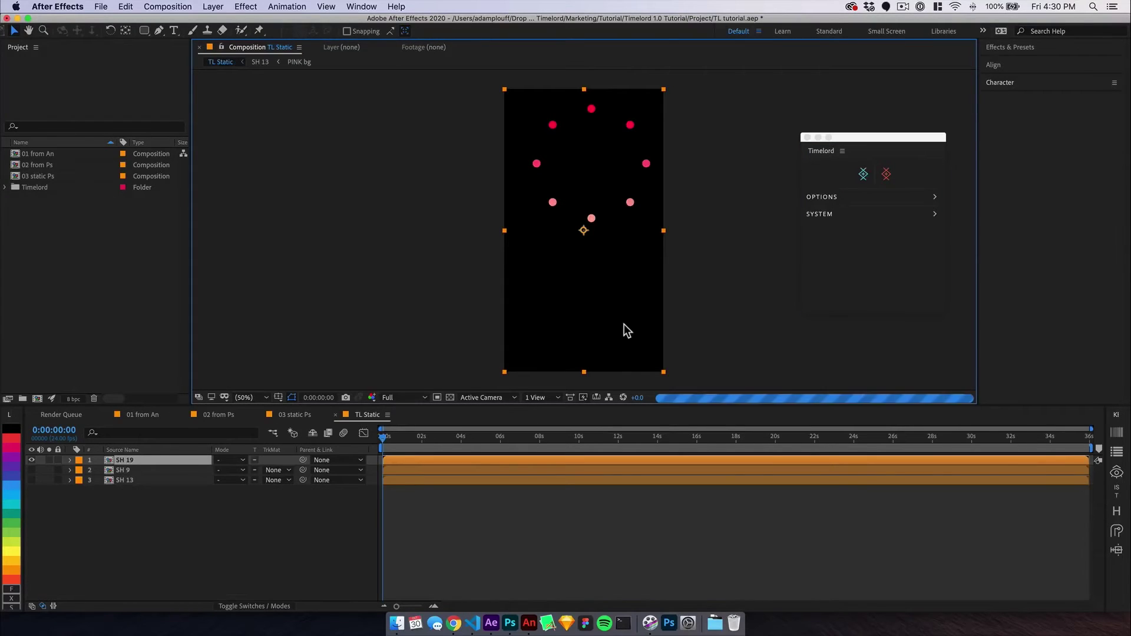
Open the imported SH 19 composition and inspect its nested other circs and circs going into mid compositions.
double_click(133, 459)
double_click(147, 461)
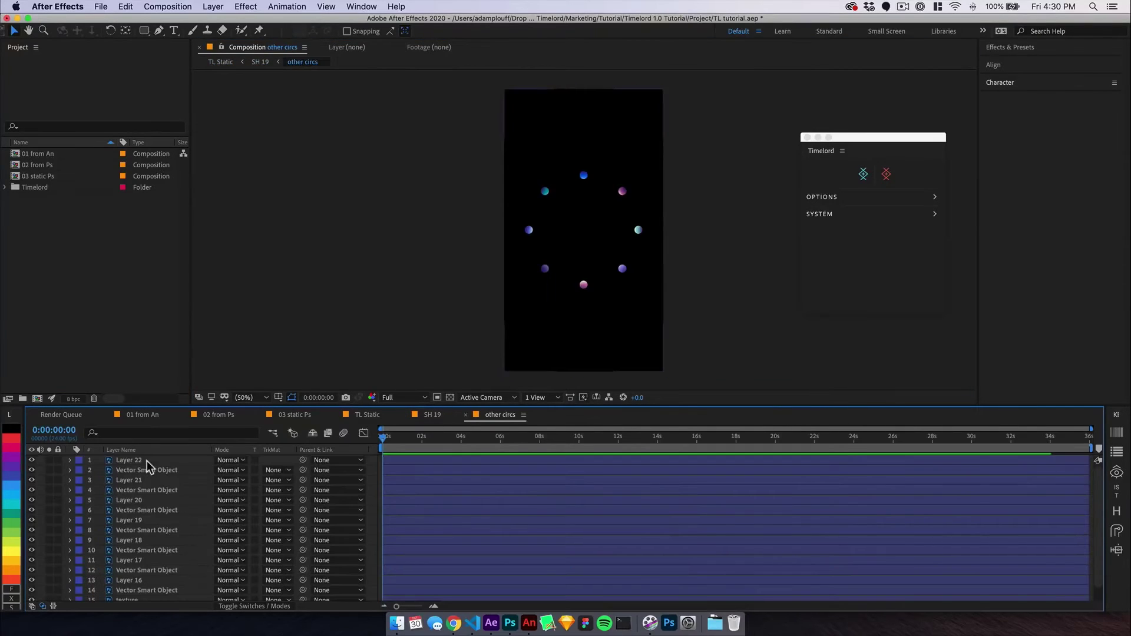
key("super+w")
left_click(157, 472)
double_click(156, 473)
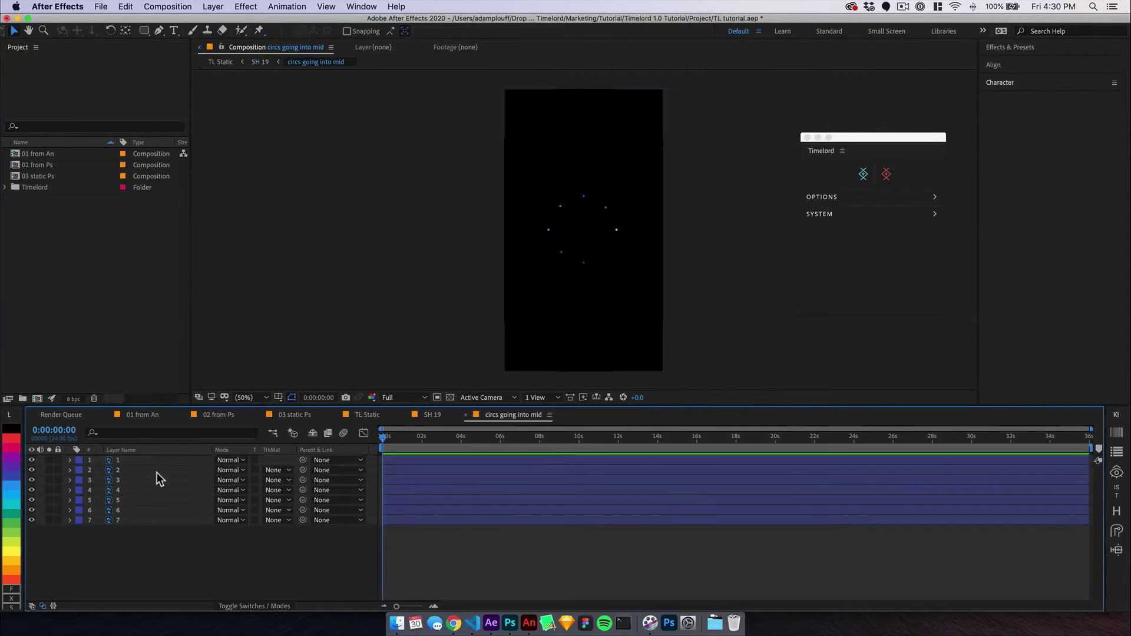
key("super+w")
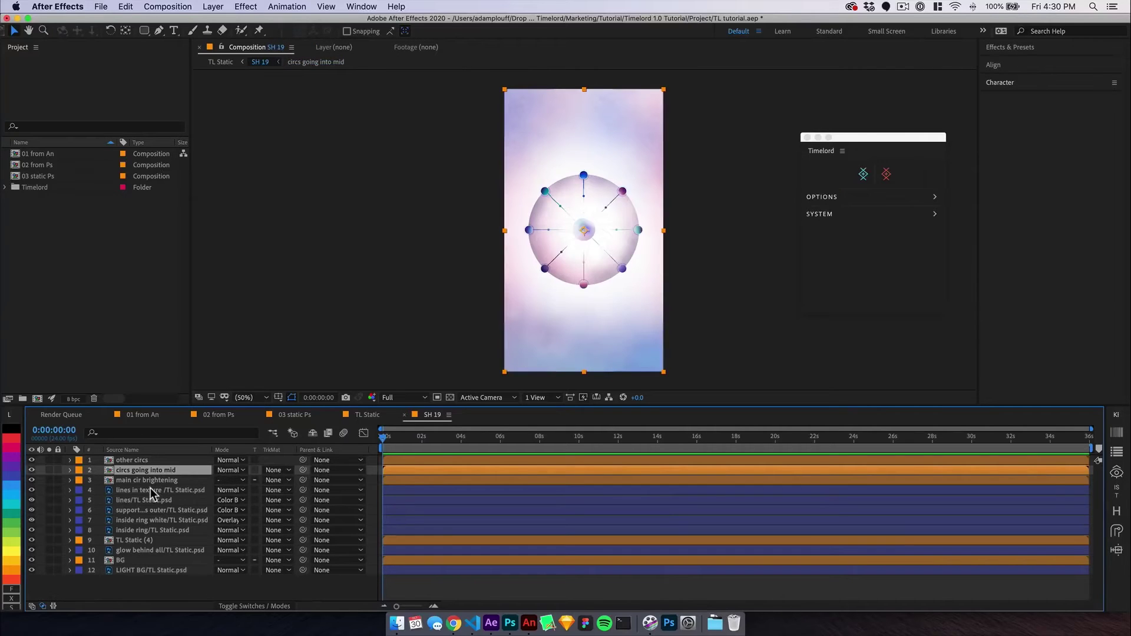
Switch to Photoshop, import Timelord_rp_03.psd into the After Effects SH 19 composition as footage, and scrub through its animation.
key("super+Tab")
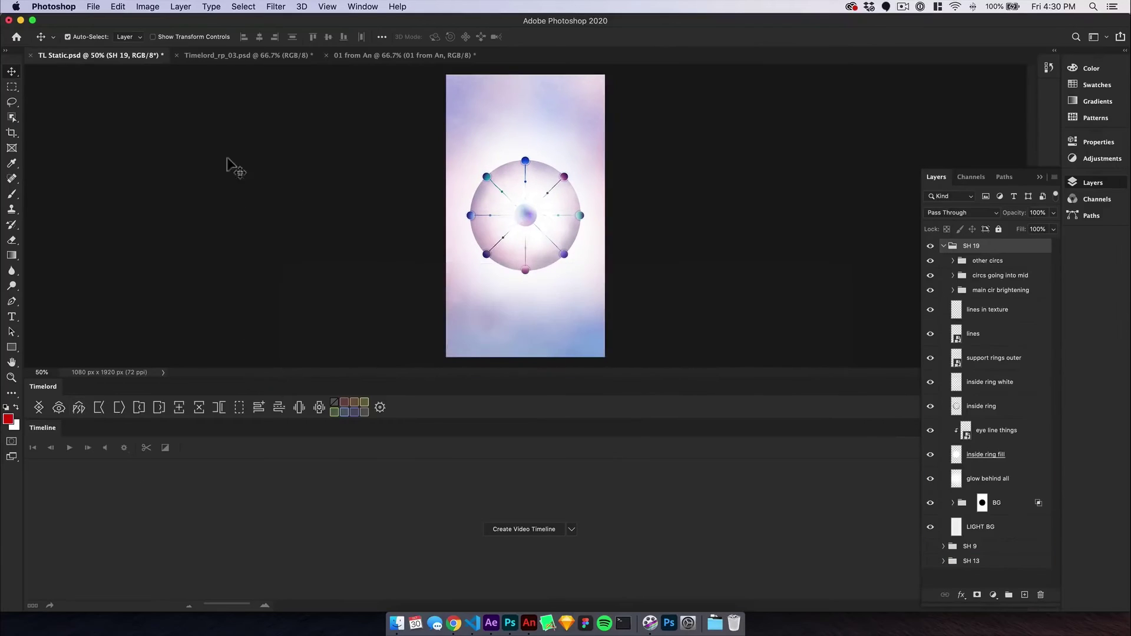
left_click(242, 52)
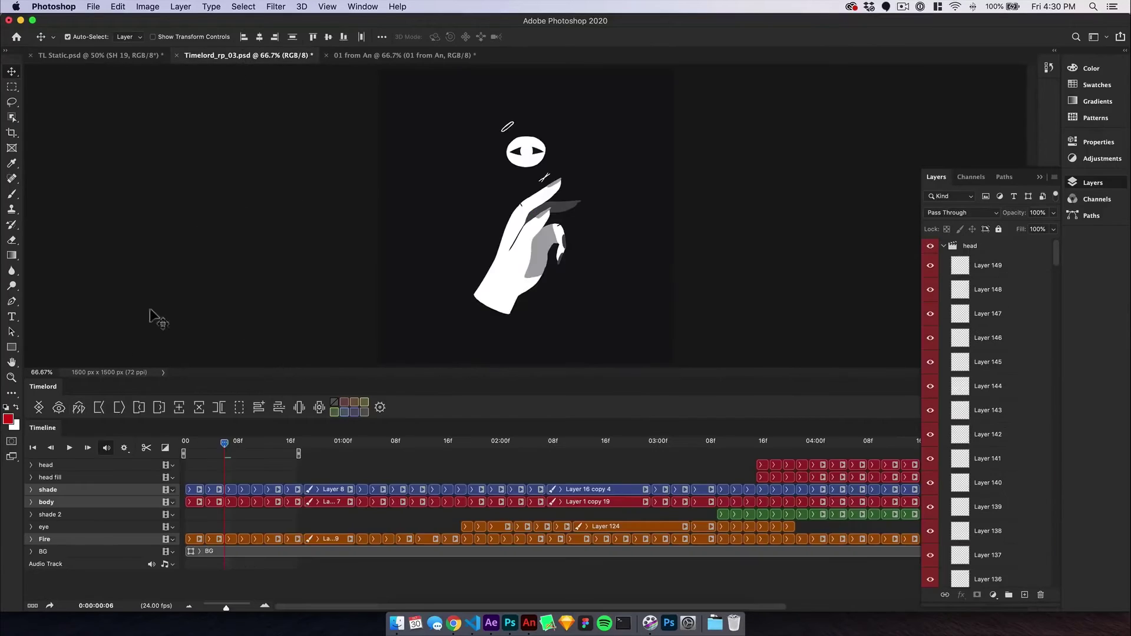
left_click(80, 407)
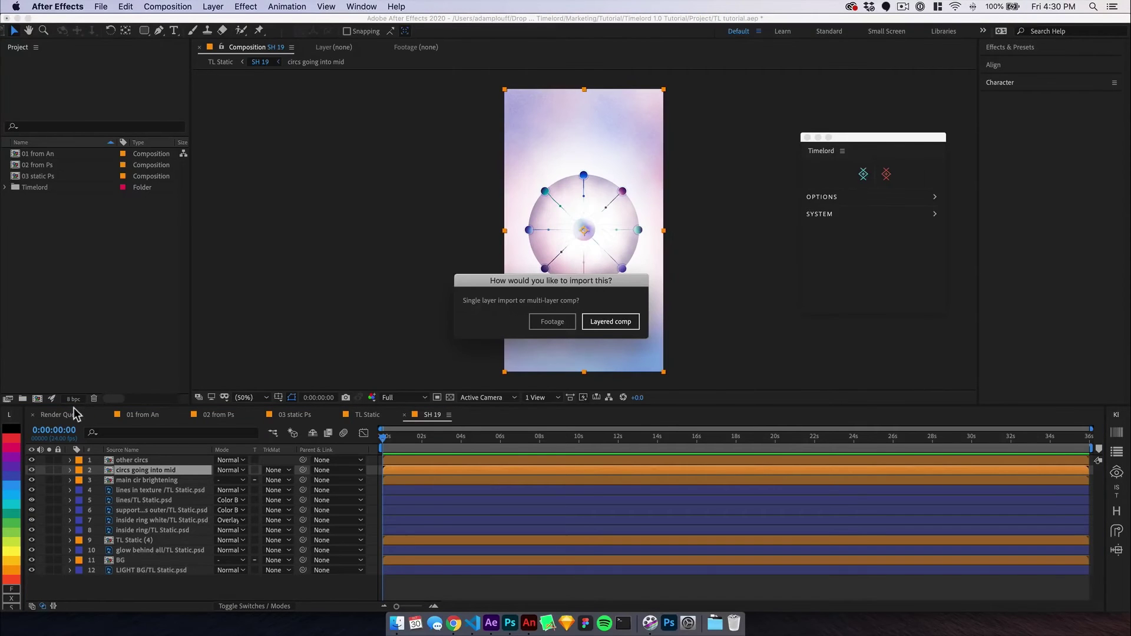
left_click(551, 324)
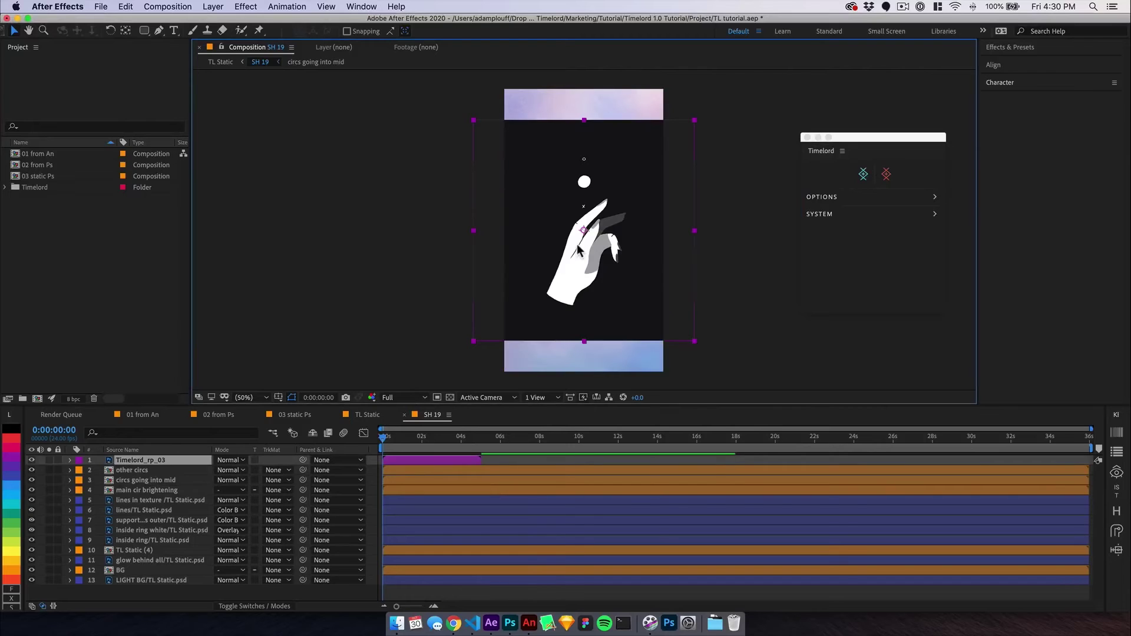
left_click(395, 435)
left_click_drag(397, 435, 449, 436)
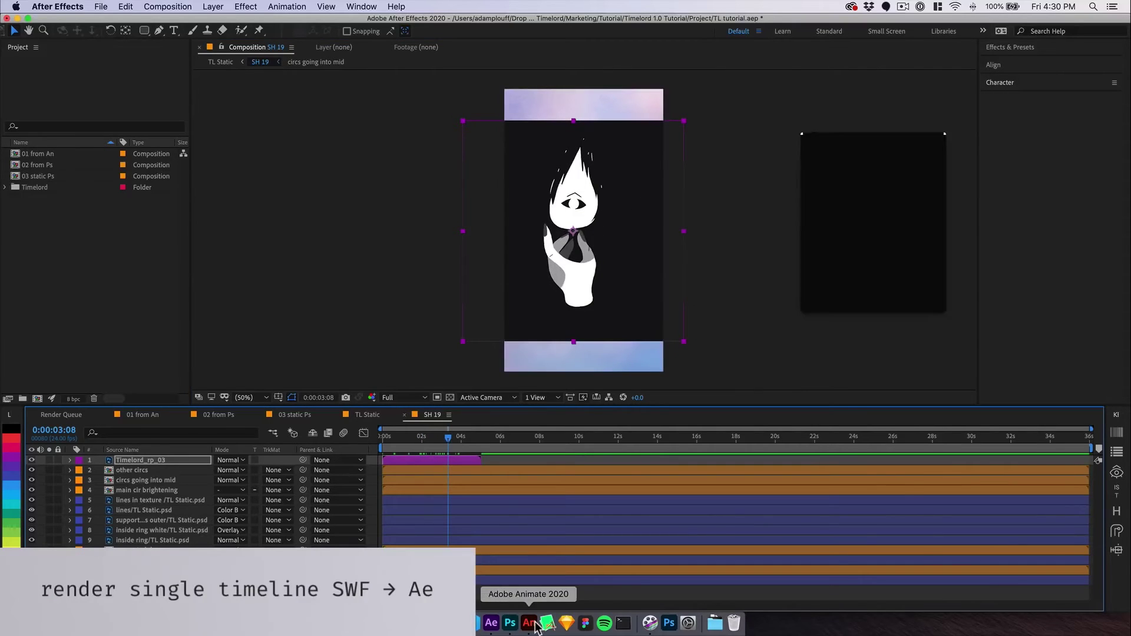
Render Animate's Timelord_02 timeline to After Effects as a single SWF, and preview that layer soloed over the transparency grid.
left_click(529, 623)
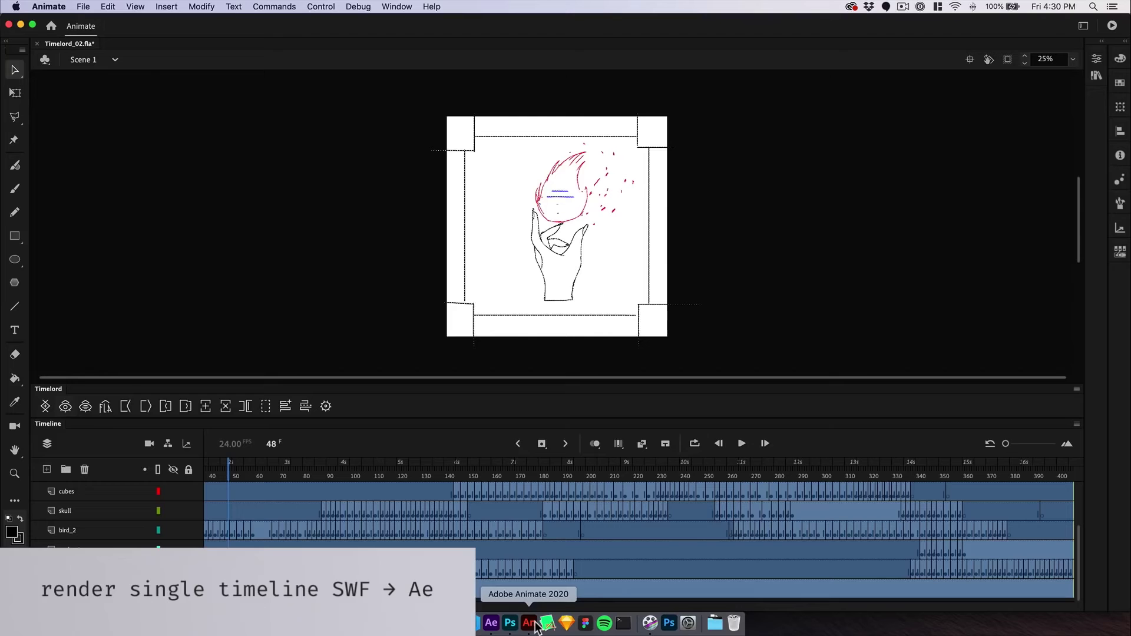
left_click(85, 407)
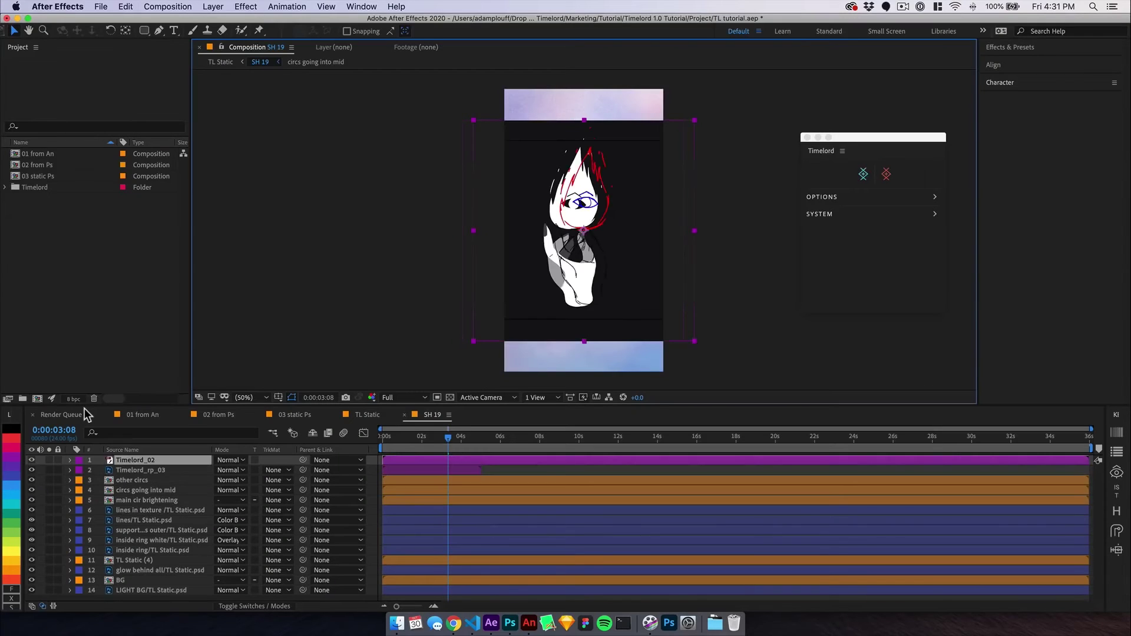
left_click(49, 460)
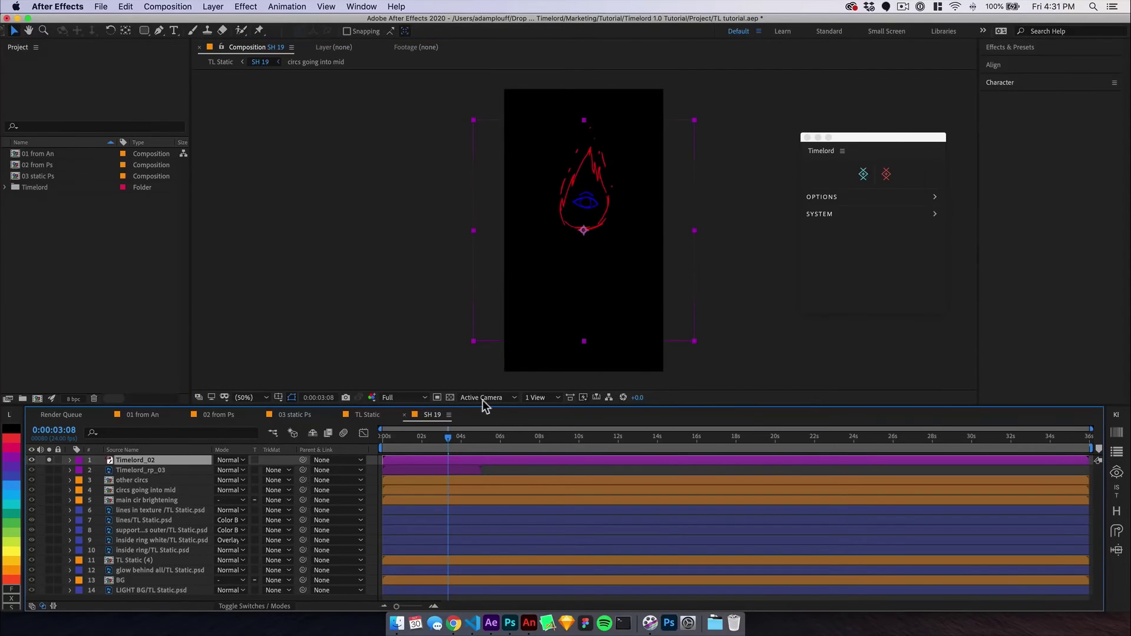
left_click(437, 398)
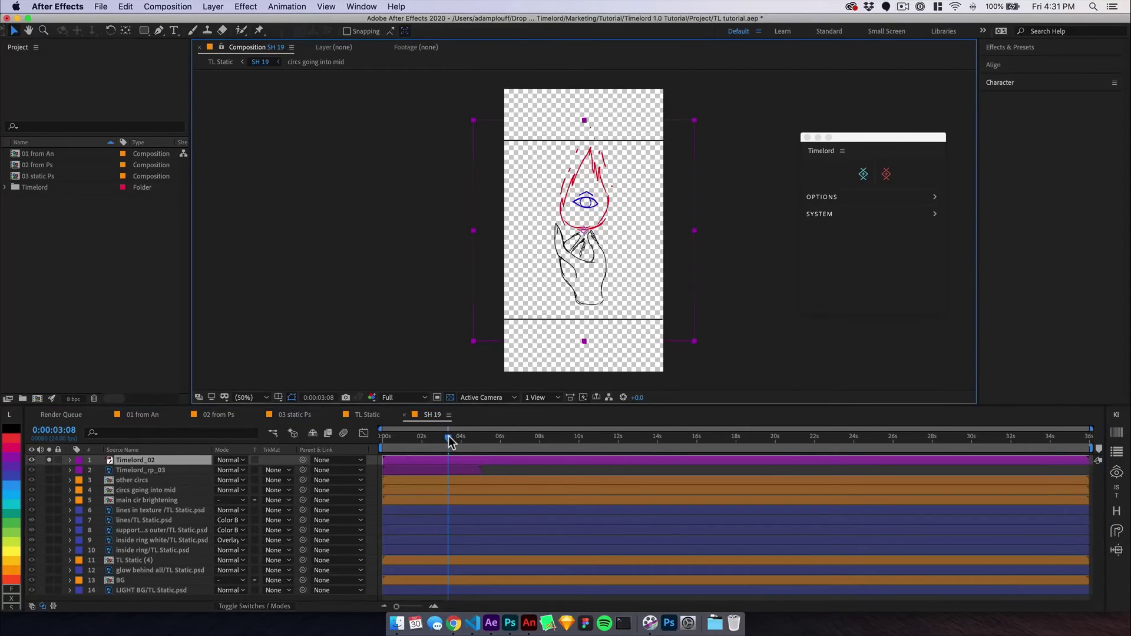
mouse_move(450, 439)
left_mouse_down()
mouse_move(684, 433)
mouse_move(429, 443)
left_mouse_up()
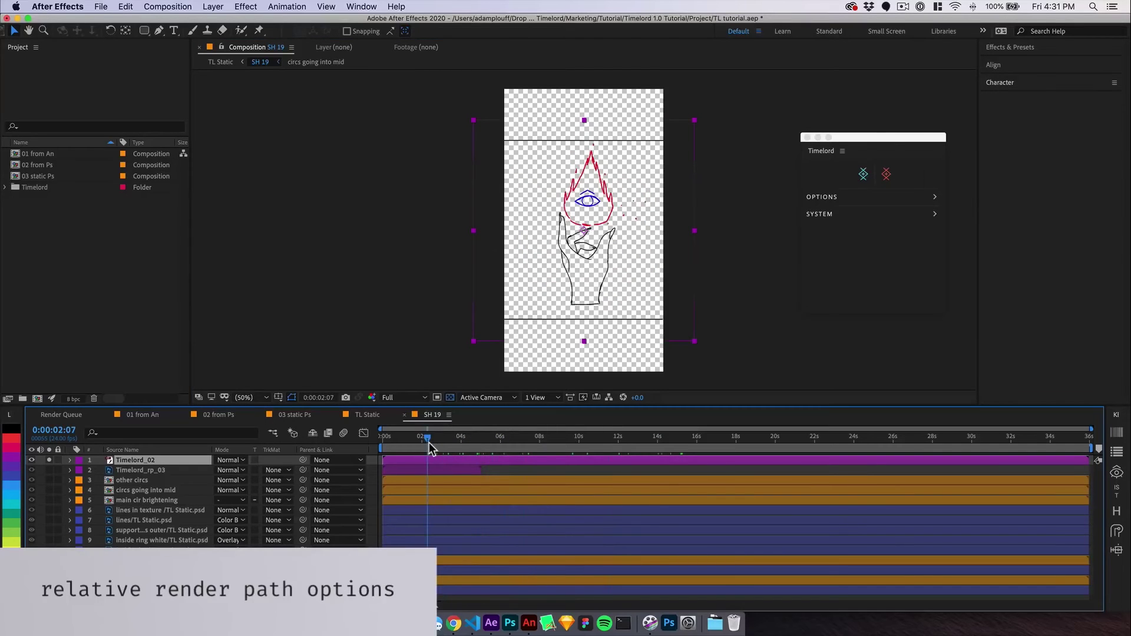
Open the 01 from An composition and, in Timelord's options, choose the Assets folder as the relative render path.
left_click(152, 415)
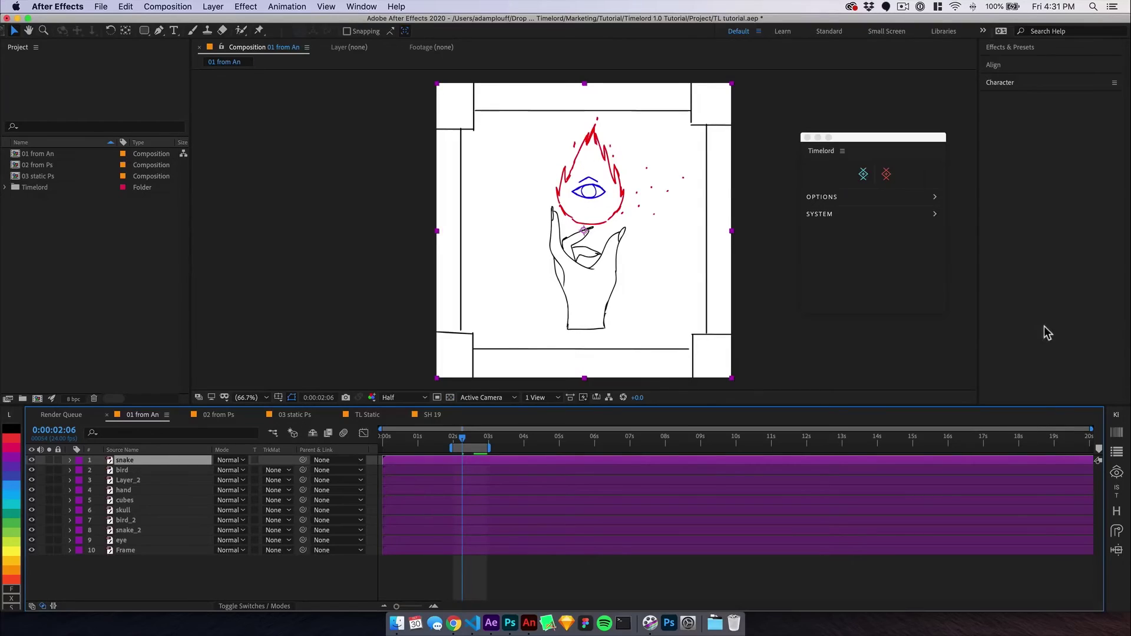
left_click(907, 198)
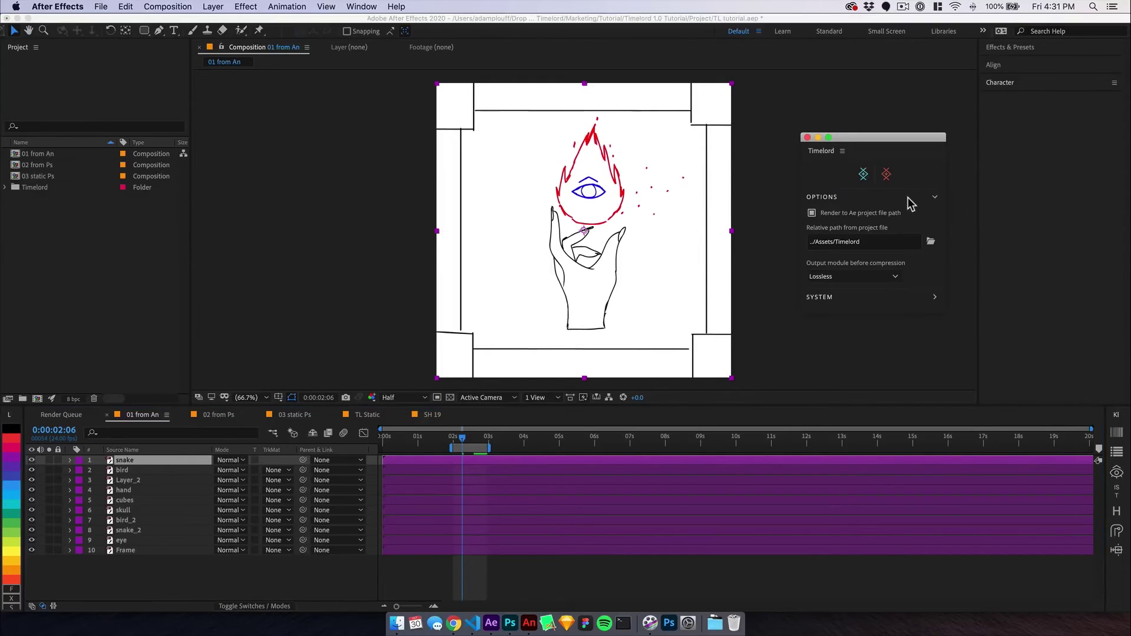
left_click(886, 248)
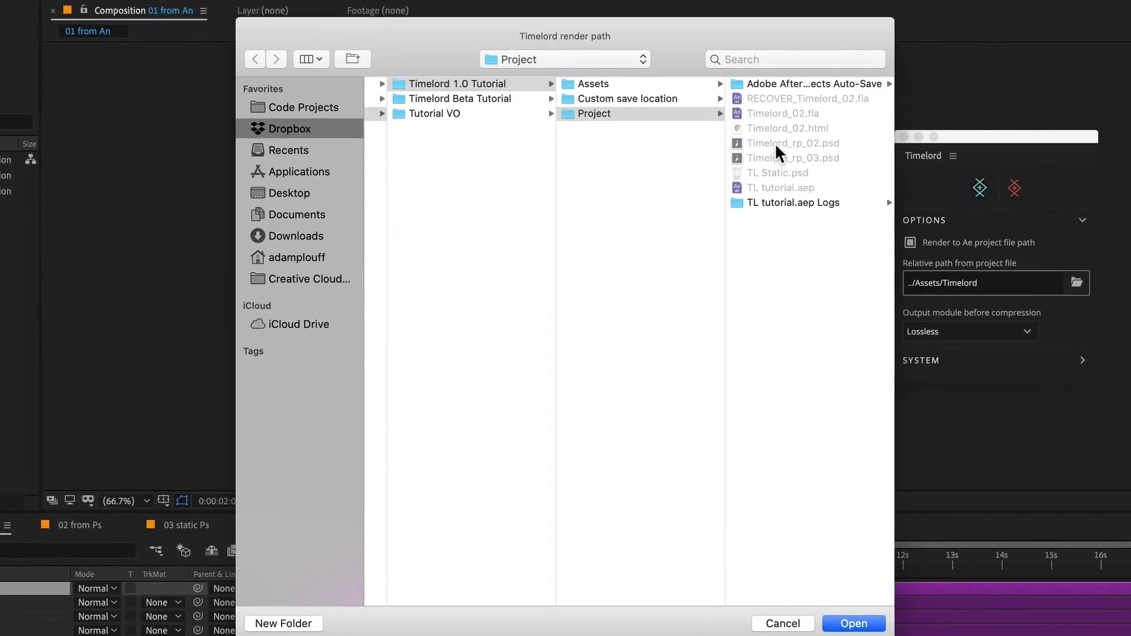
left_click(783, 186)
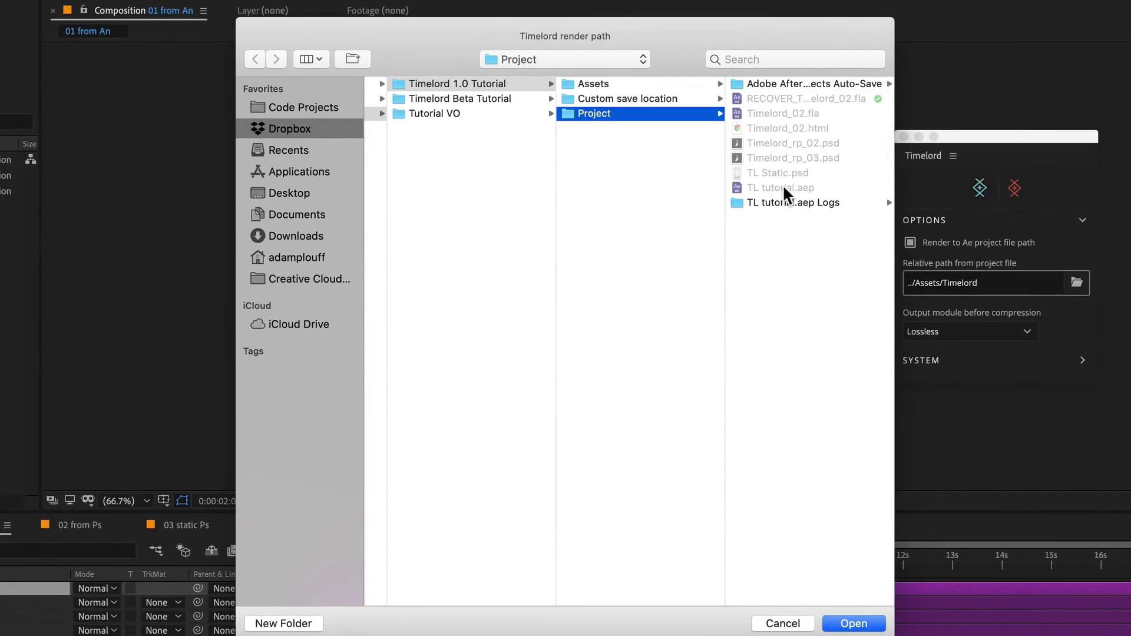
left_click(636, 84)
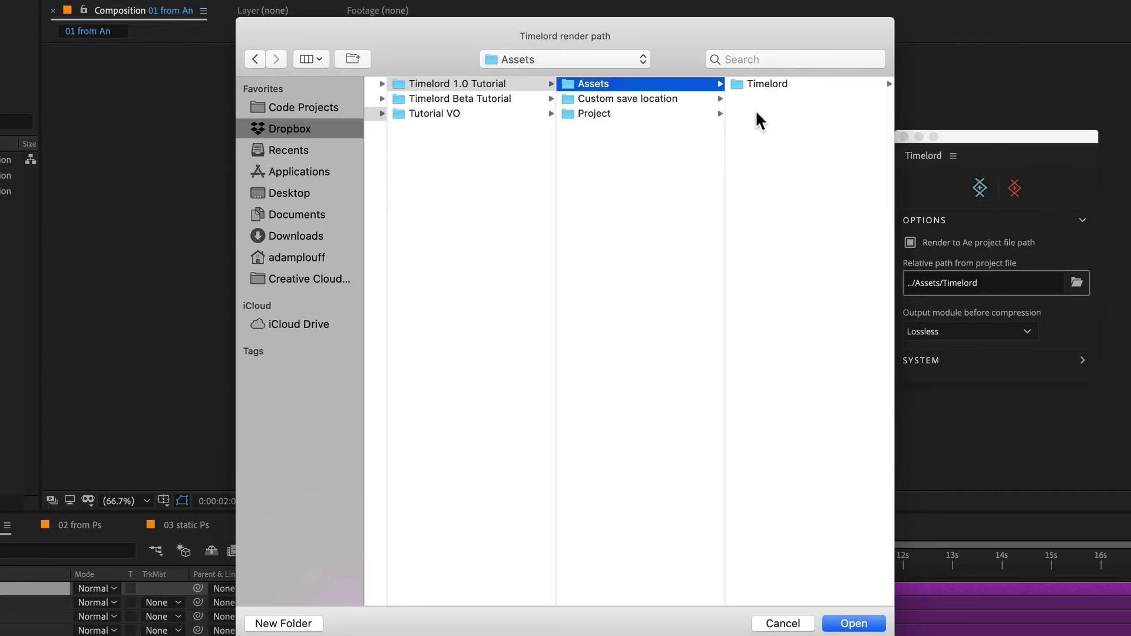
left_click(854, 623)
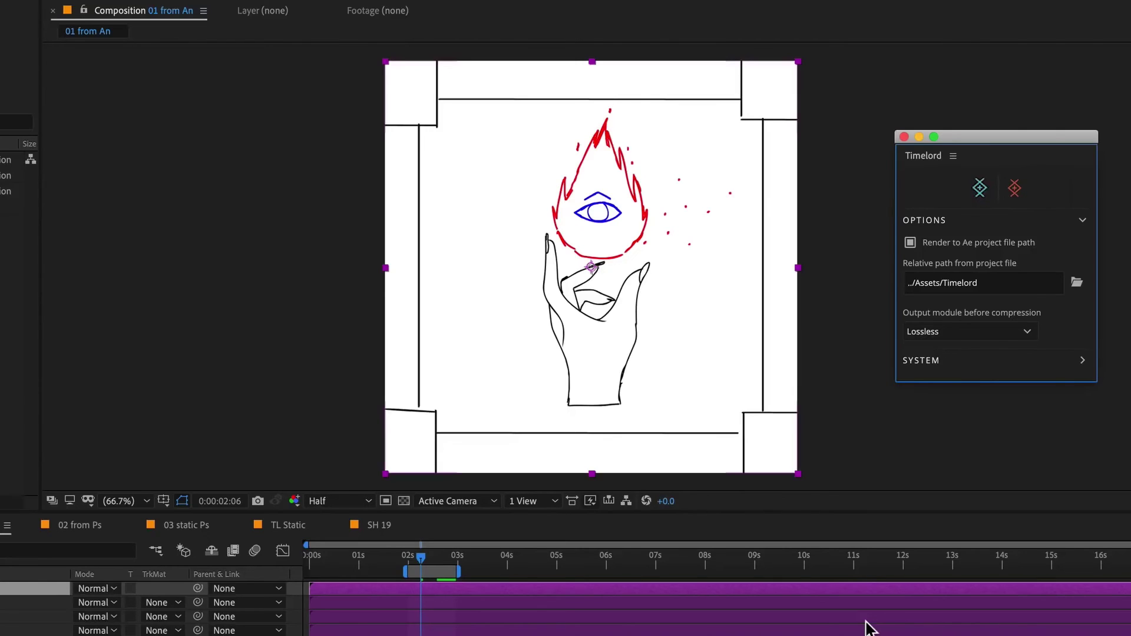
Reveal the Timelord render folder in Finder and examine its MOV, PNG, SEQ and SWF subfolders.
left_click(961, 281, "shift")
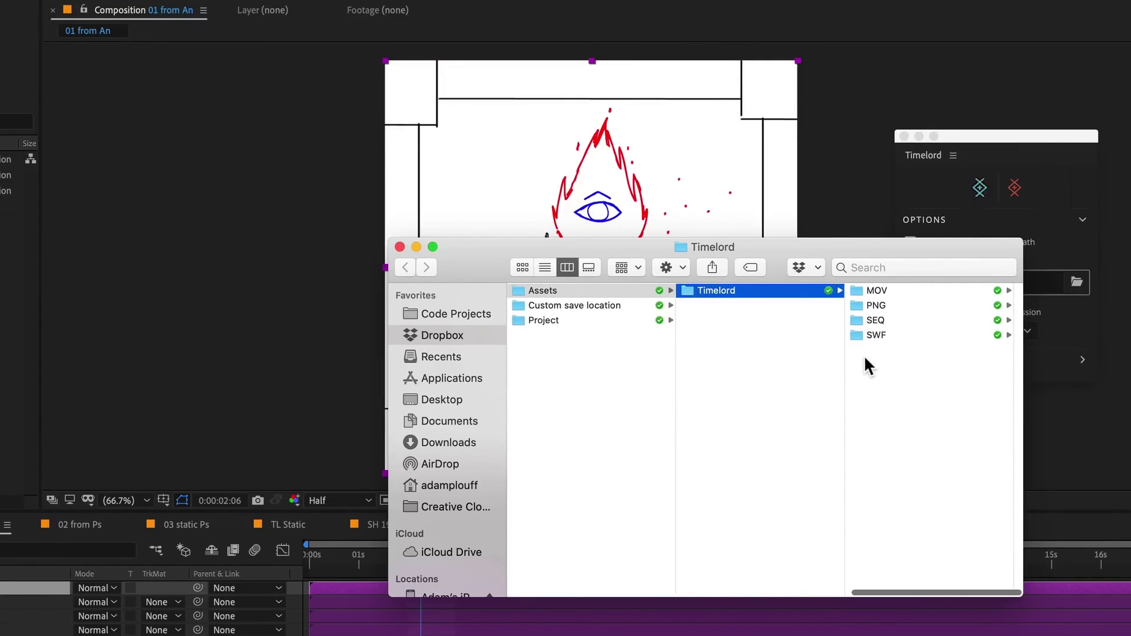
left_click(891, 285)
left_click(811, 304)
left_click(808, 320)
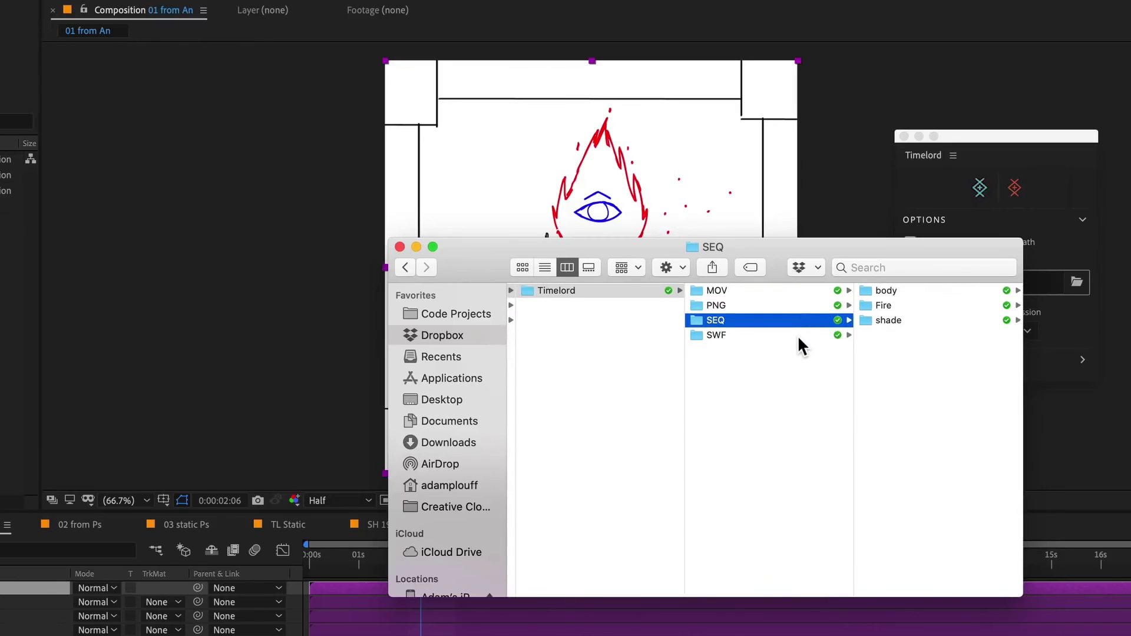
left_click(798, 334)
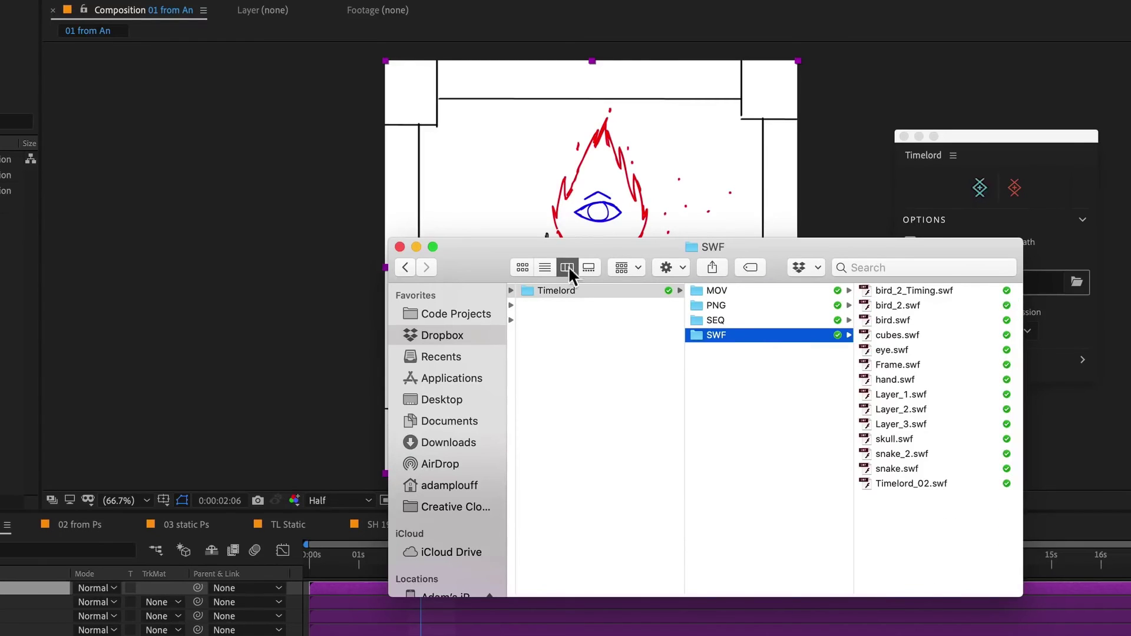
left_click(400, 247)
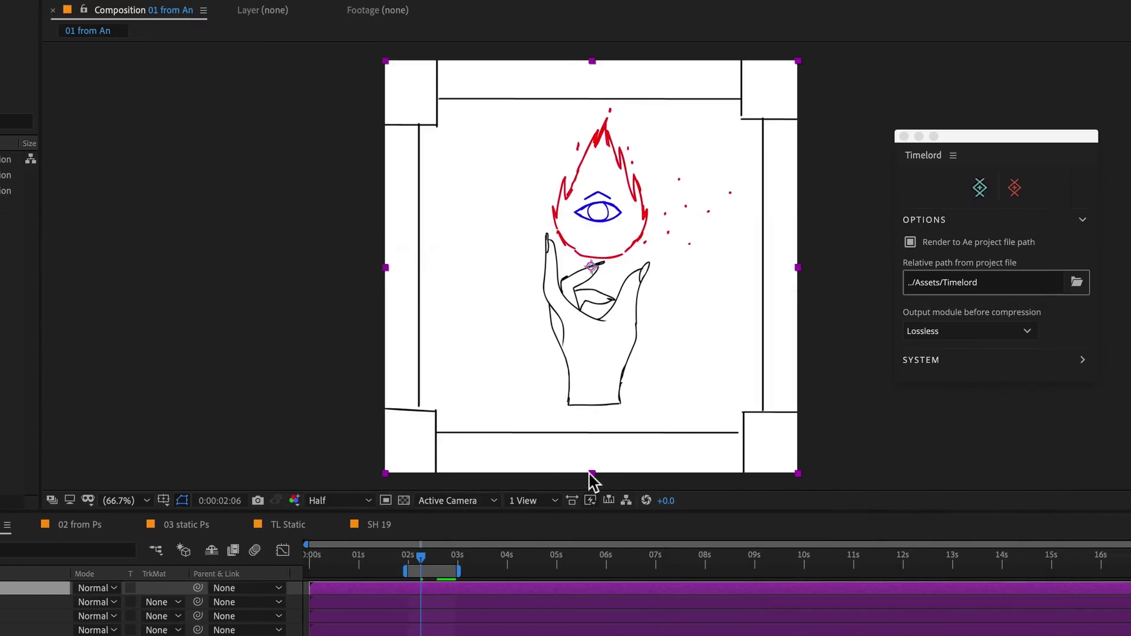
Delete all layers from the 01 from An composition and turn off Timelord's Render to Ae project file path option.
key("ctrl+a")
key("Delete")
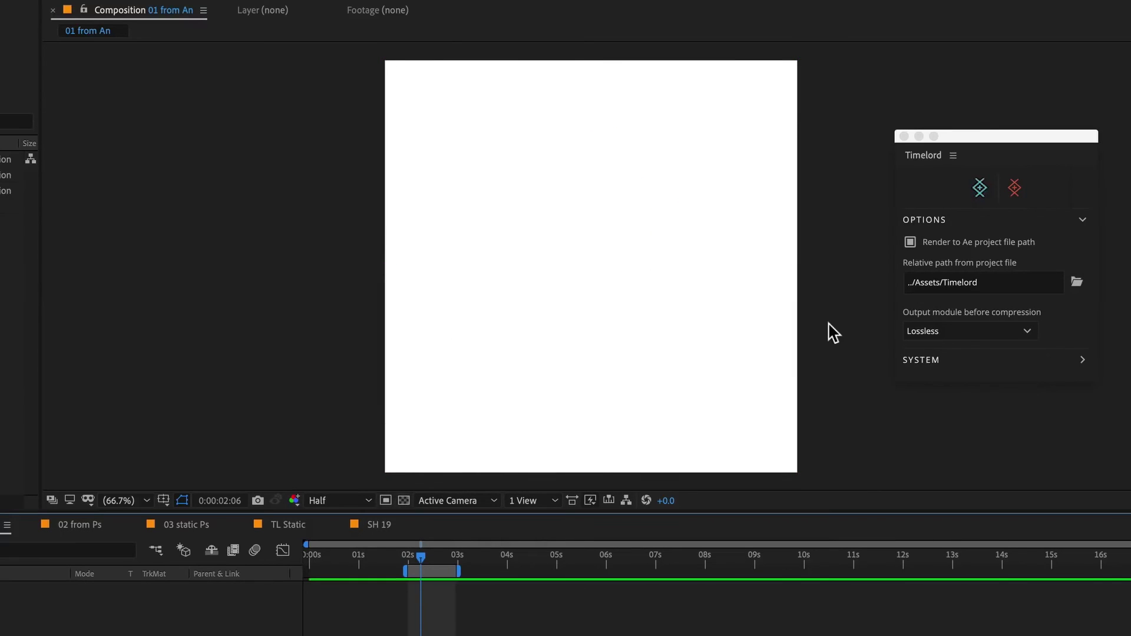
left_click(910, 242)
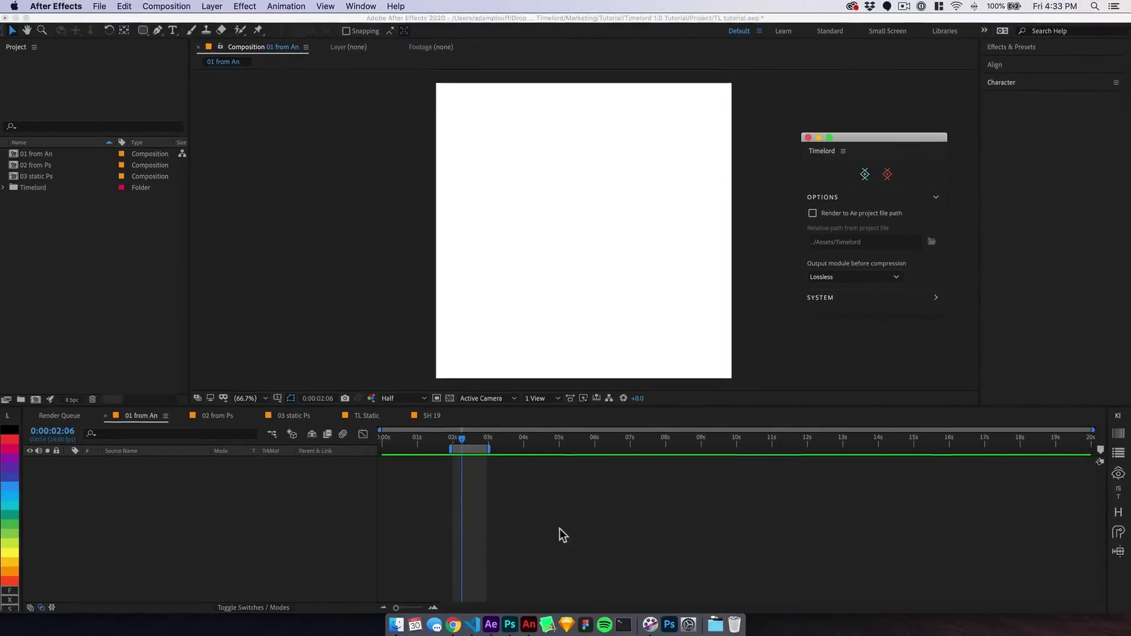
In Animate, render the snake, bird, Layer_2 and hand layers to After Effects, saving to the Custom save location folder, and play them back.
left_click(529, 622)
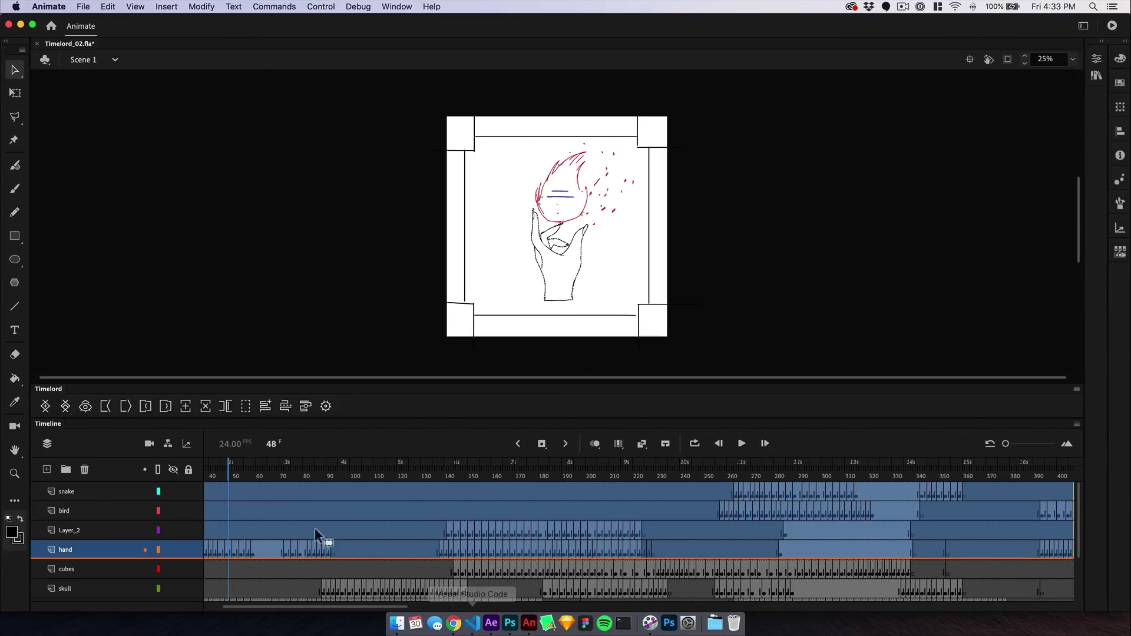
left_click(77, 492)
left_click(67, 549, "shift")
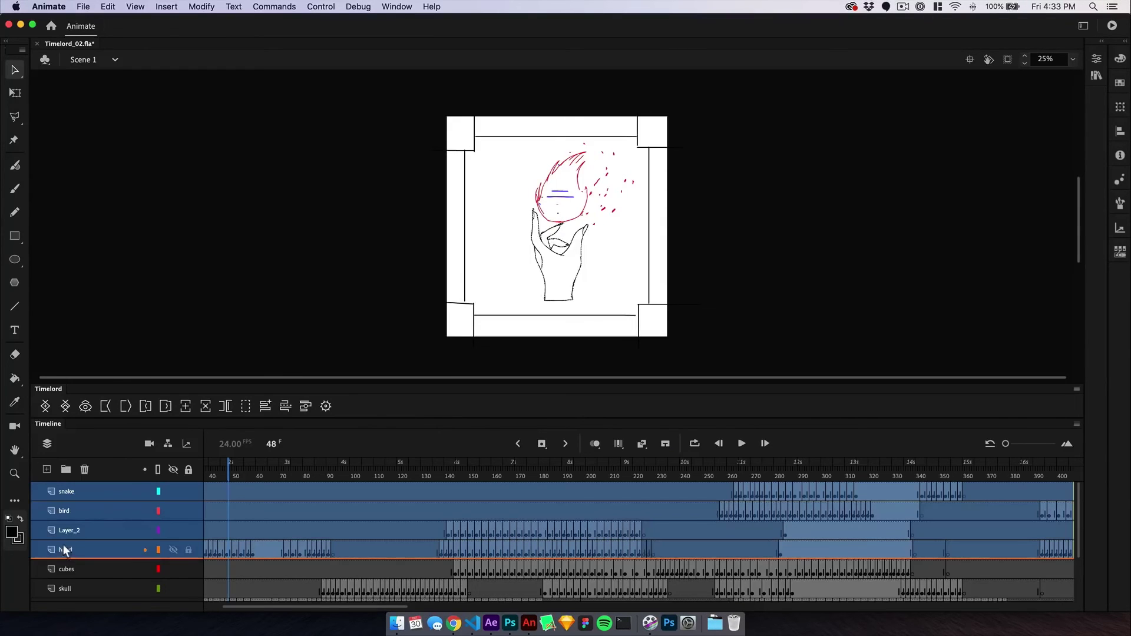
left_click(86, 407)
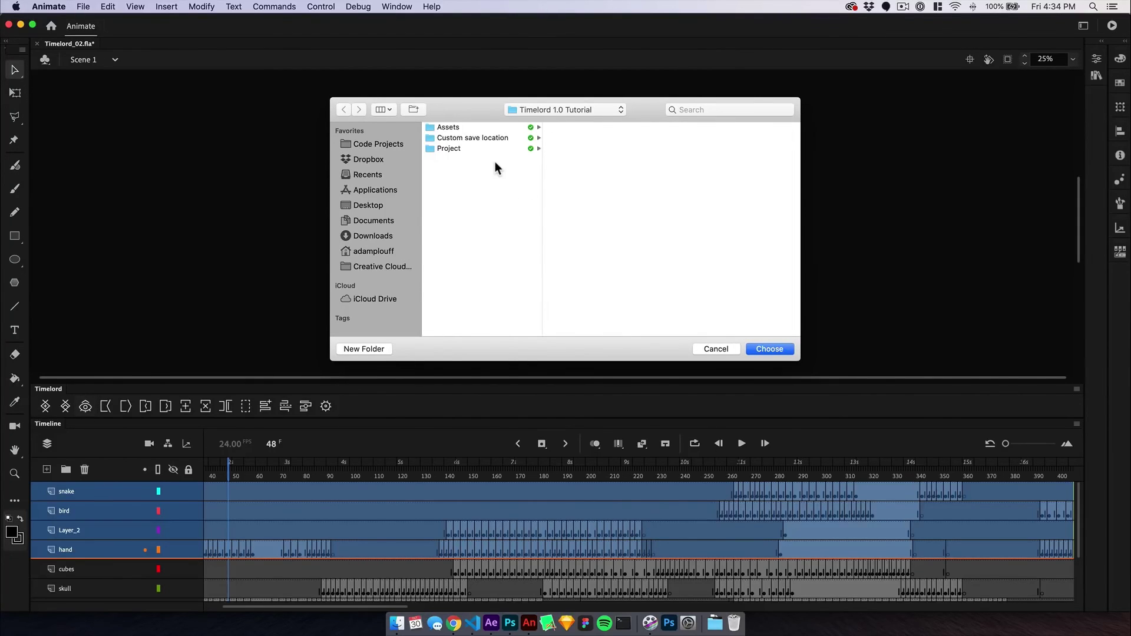
left_click(496, 138)
left_click(778, 350)
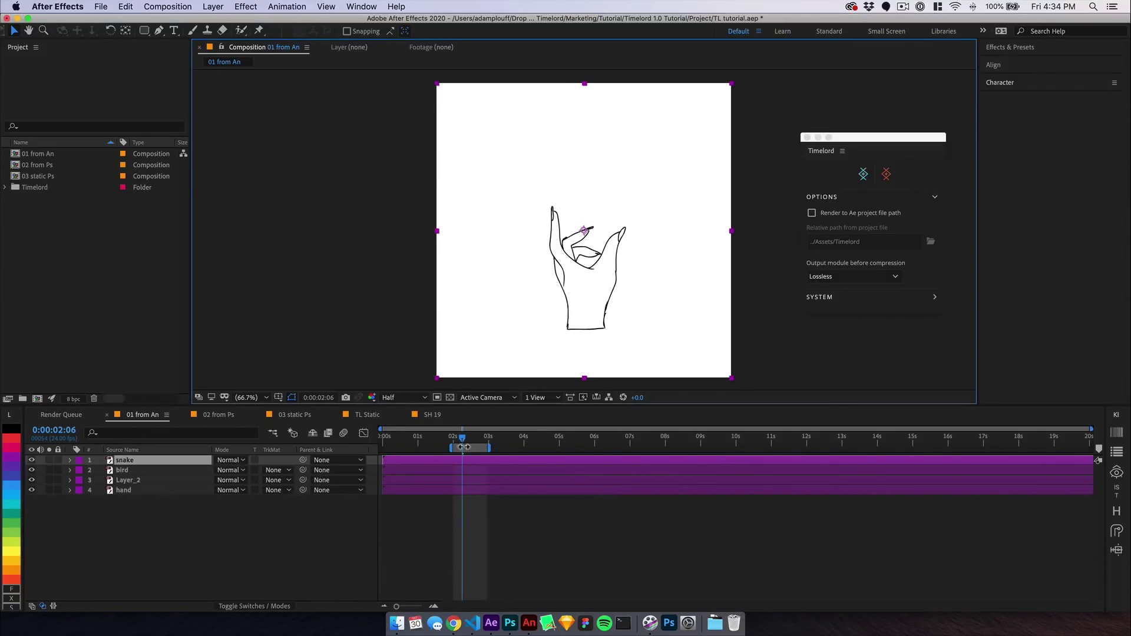
left_click(463, 443)
key("space")
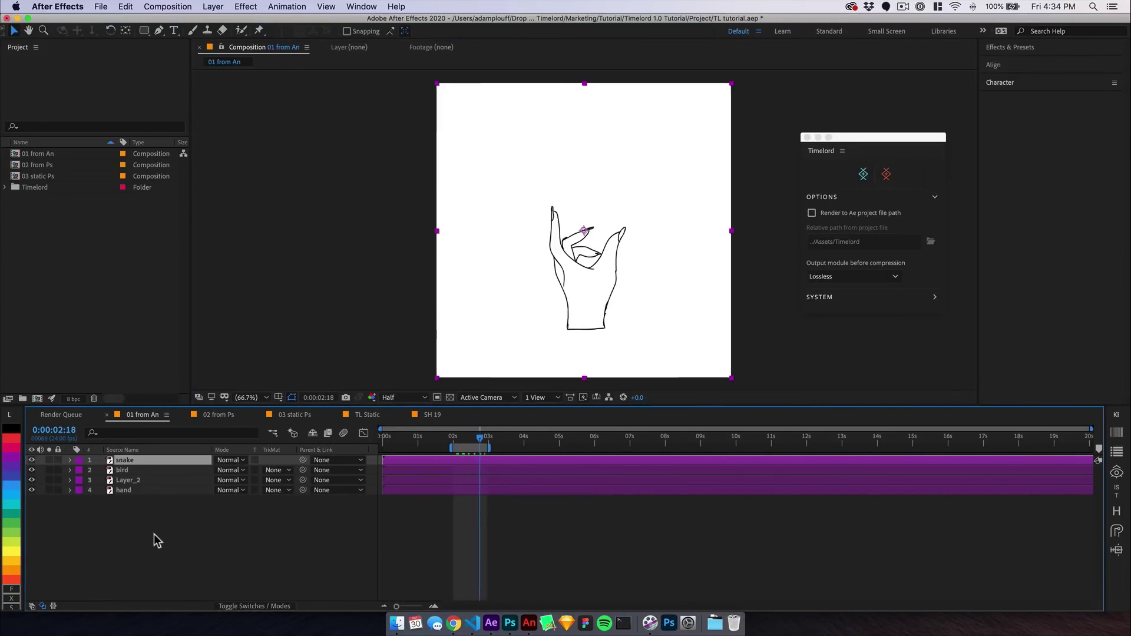